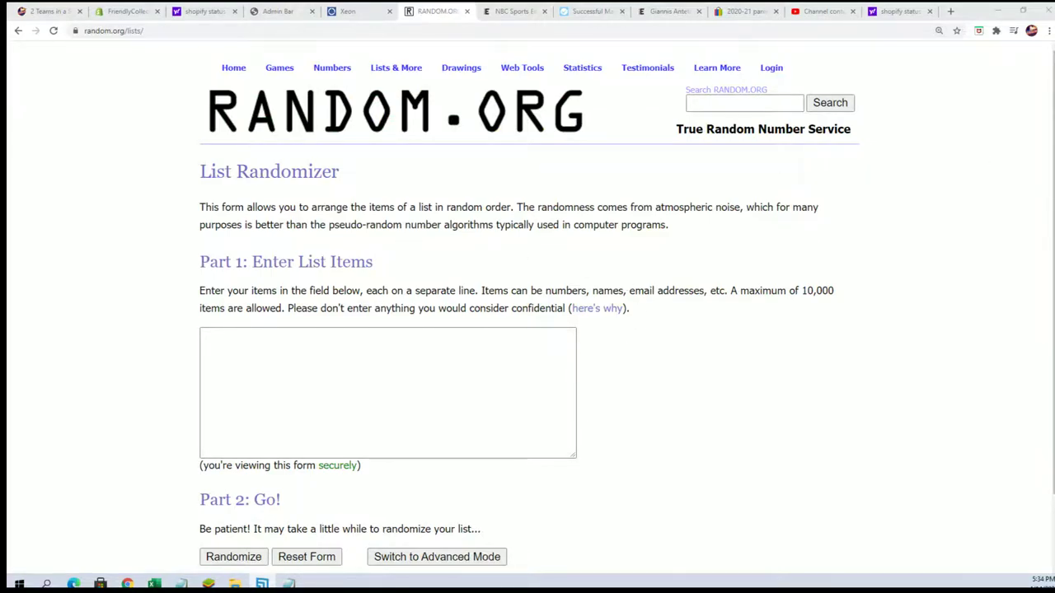
- Copy the 32 owner names from Notepad and paste them into the List Randomizer box
{"action": "key", "text": "alt+Tab"}
{"action": "left_click_drag", "start_coordinate": [685, 123], "coordinate": [661, 87]}
{"action": "mouse_move", "coordinate": [607, 470]}
{"action": "left_mouse_down"}
{"action": "mouse_move", "coordinate": [577, 286]}
{"action": "mouse_move", "coordinate": [544, 147]}
{"action": "mouse_move", "coordinate": [531, 143]}
{"action": "left_mouse_up"}
{"action": "right_click", "coordinate": [583, 155]}
{"action": "left_click", "coordinate": [593, 192]}
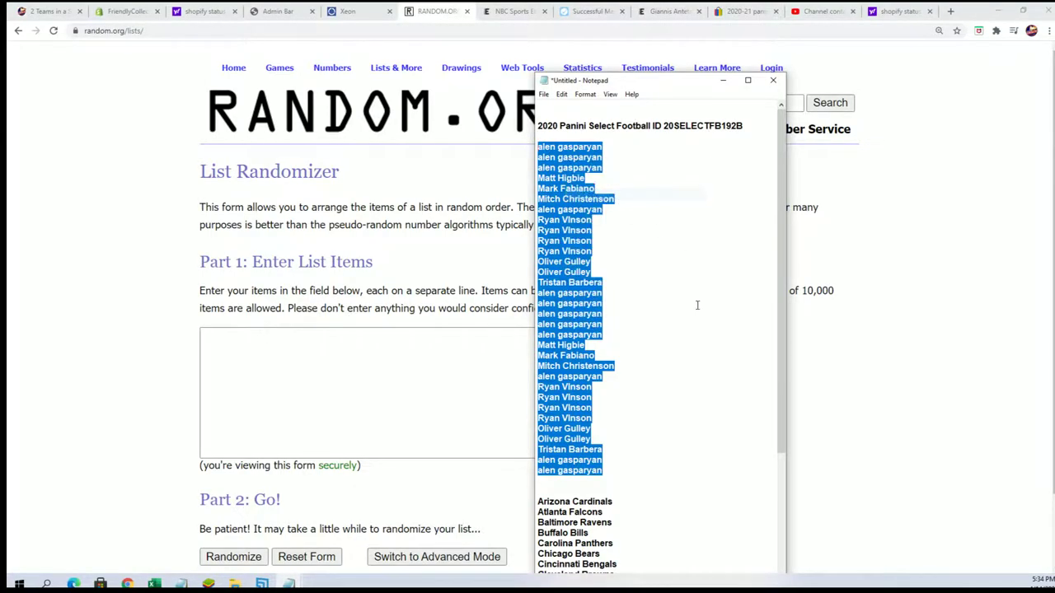
{"action": "scroll", "coordinate": [664, 381], "scroll_direction": "down", "scroll_amount": 7}
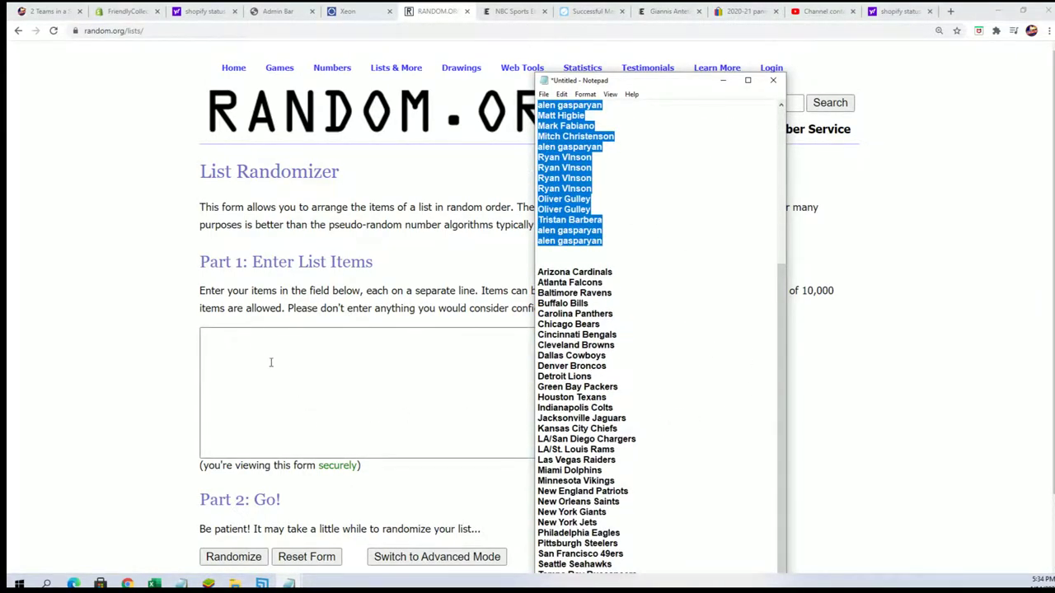
{"action": "left_click", "coordinate": [230, 341]}
{"action": "right_click", "coordinate": [229, 339]}
{"action": "left_click", "coordinate": [251, 426]}
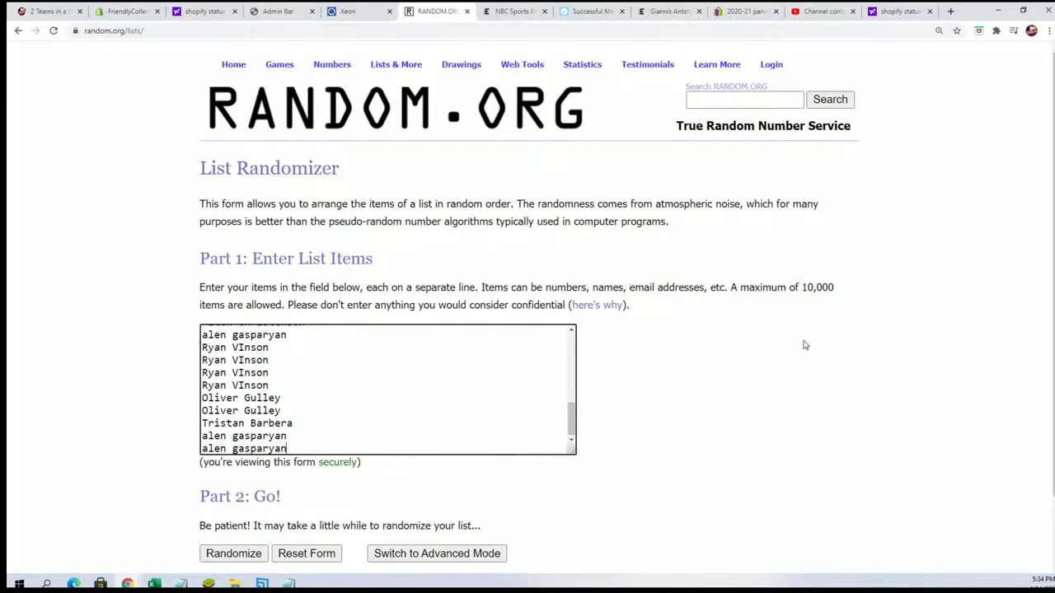
- Randomize the names, reshuffle them several more times, and copy the final order
{"action": "scroll", "coordinate": [803, 344], "scroll_direction": "down", "scroll_amount": 2}
{"action": "left_click", "coordinate": [251, 475]}
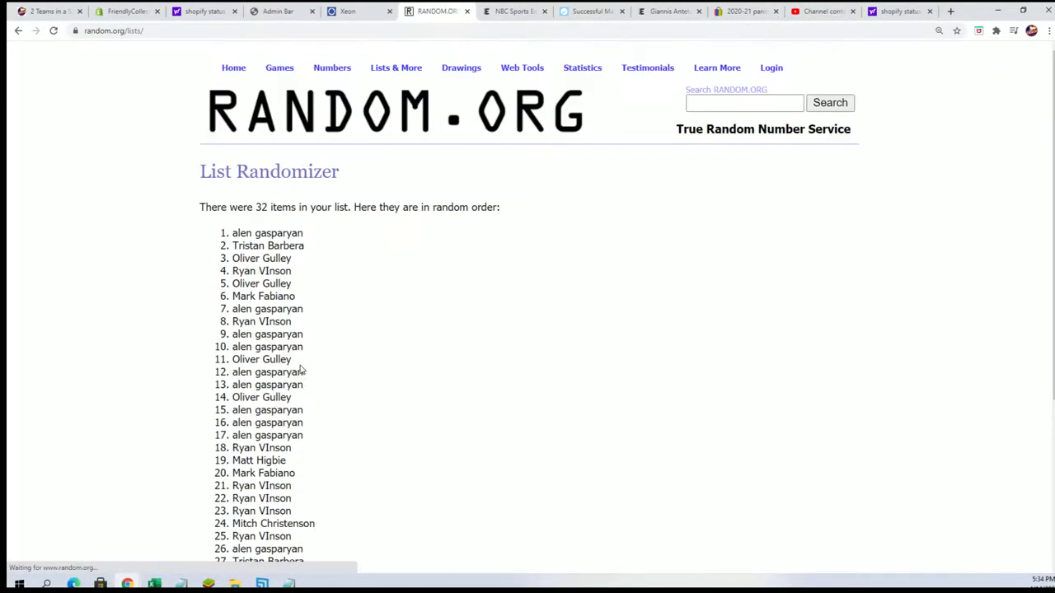
{"action": "scroll", "coordinate": [350, 239], "scroll_direction": "down", "scroll_amount": 3}
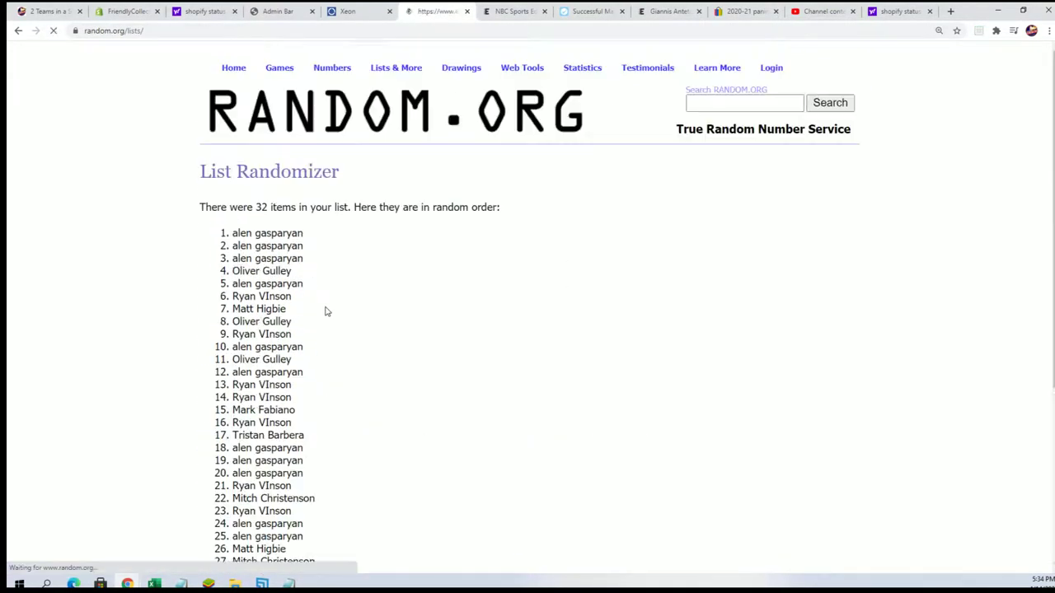
{"action": "key", "text": "Return"}
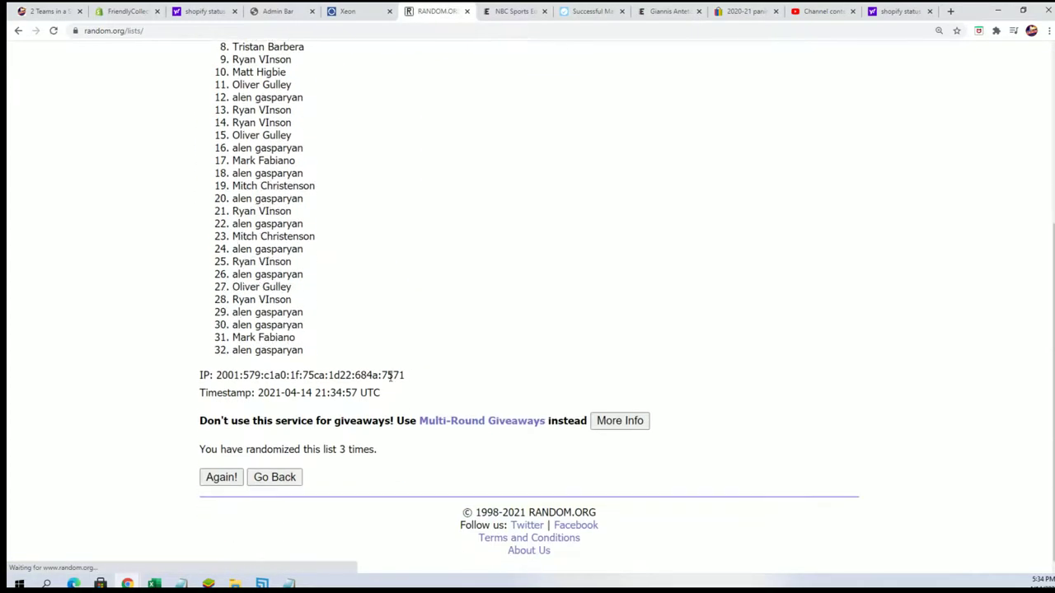
{"action": "left_click", "coordinate": [221, 477]}
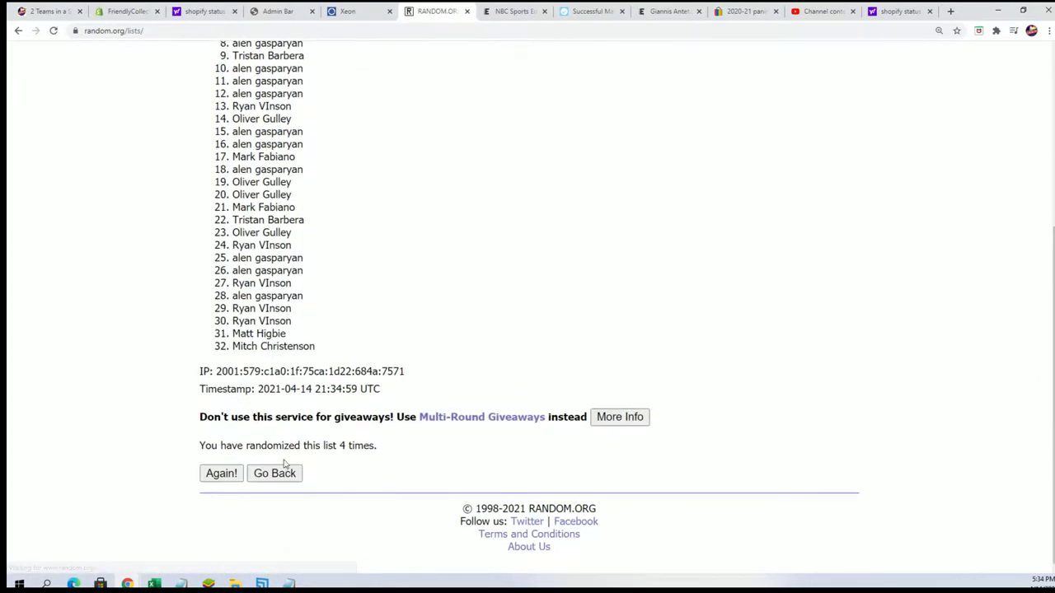
{"action": "key", "text": "Return"}
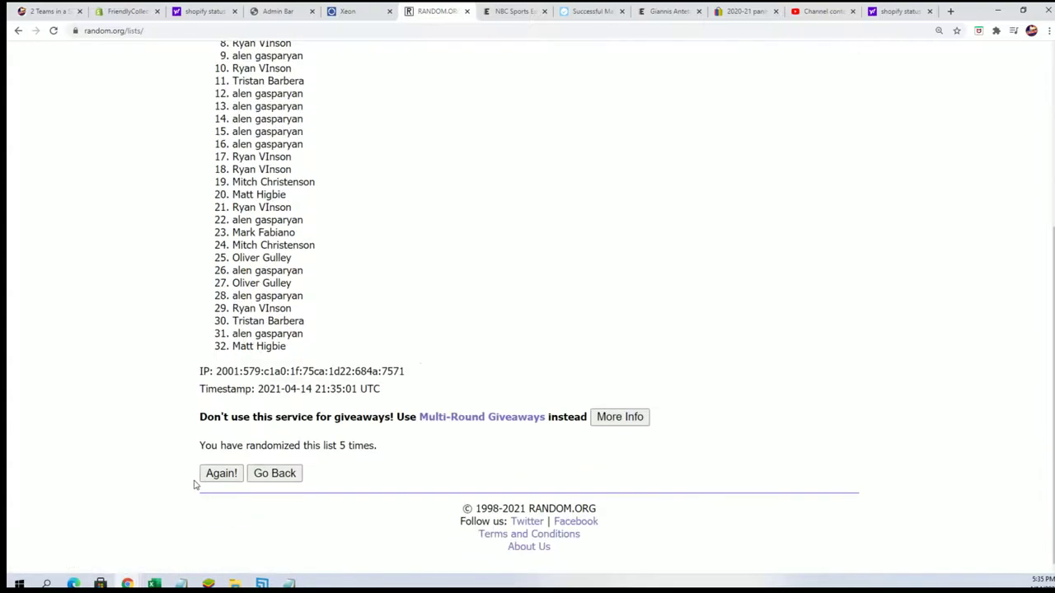
{"action": "left_click", "coordinate": [211, 480]}
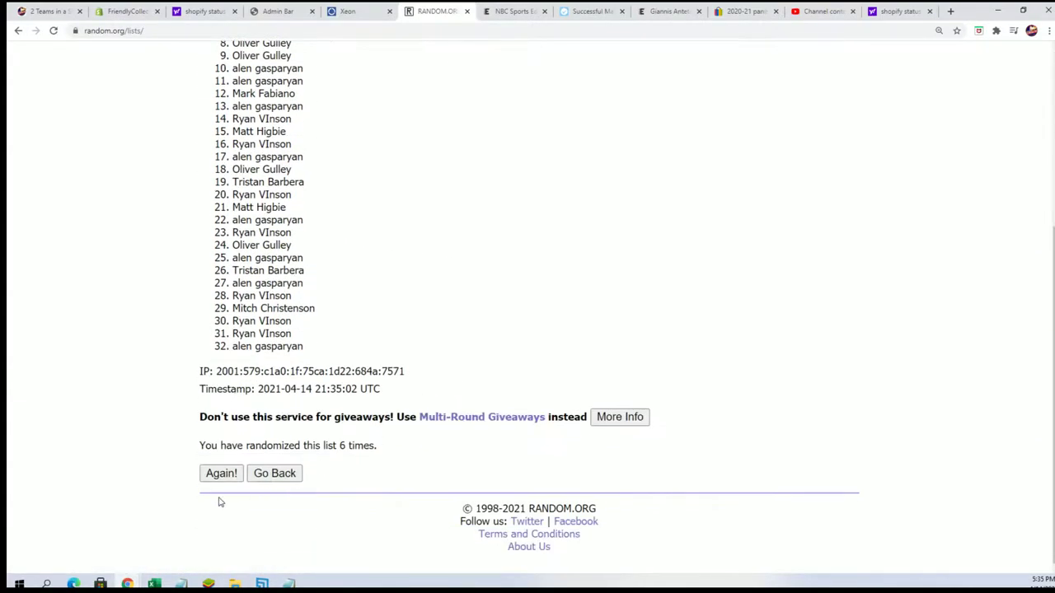
{"action": "left_click", "coordinate": [225, 478]}
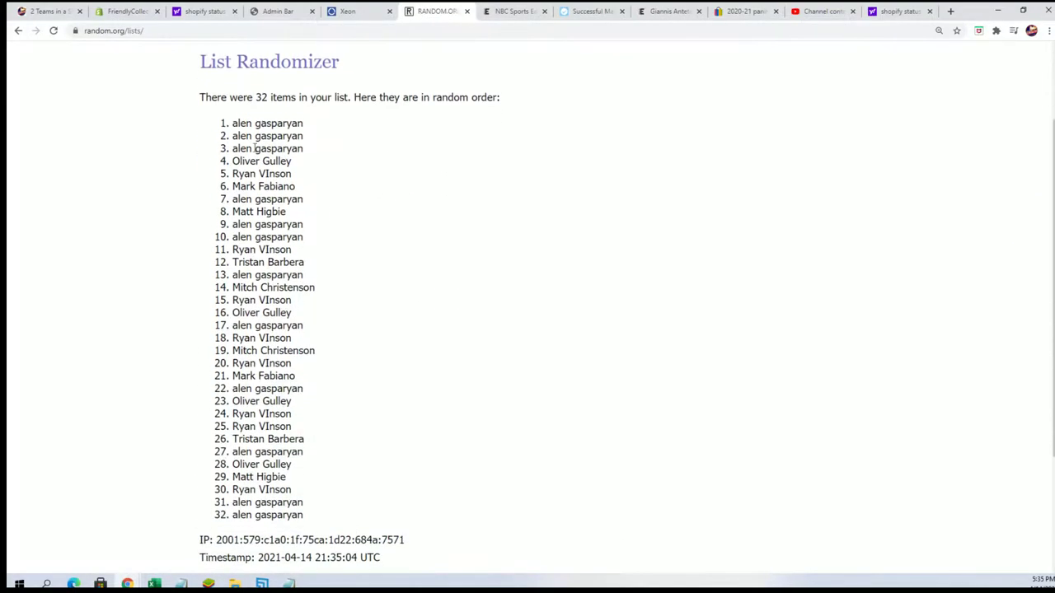
{"action": "mouse_move", "coordinate": [232, 124]}
{"action": "left_mouse_down"}
{"action": "mouse_move", "coordinate": [307, 340]}
{"action": "mouse_move", "coordinate": [297, 492]}
{"action": "mouse_move", "coordinate": [313, 515]}
{"action": "left_mouse_up"}
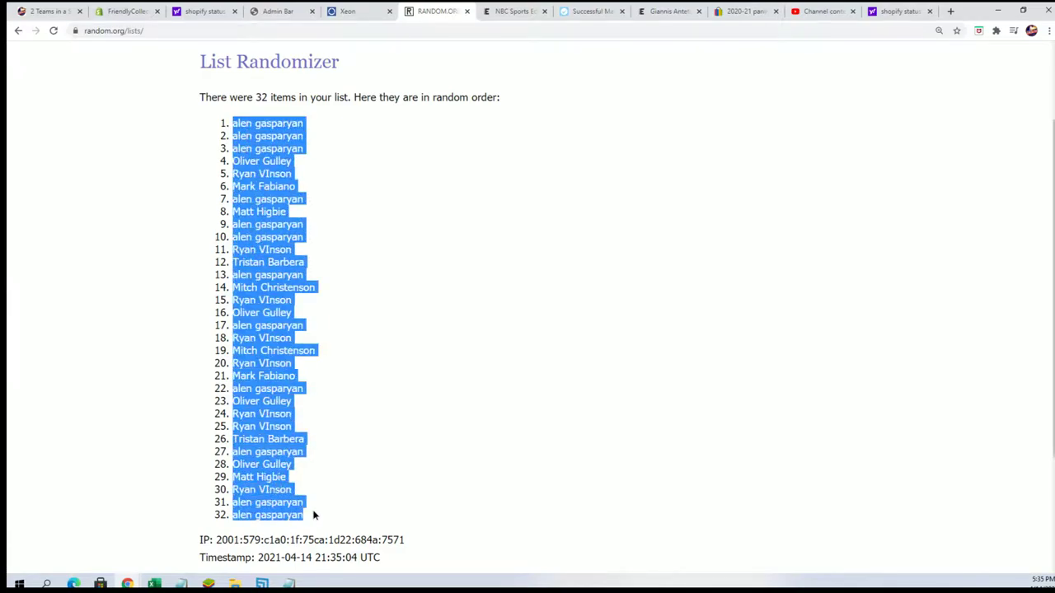
{"action": "right_click", "coordinate": [305, 375]}
{"action": "left_click", "coordinate": [299, 339]}
- Paste Special the shuffled owner names as Text into cell A2, then adjust the zoom
{"action": "key", "text": "alt+Tab"}
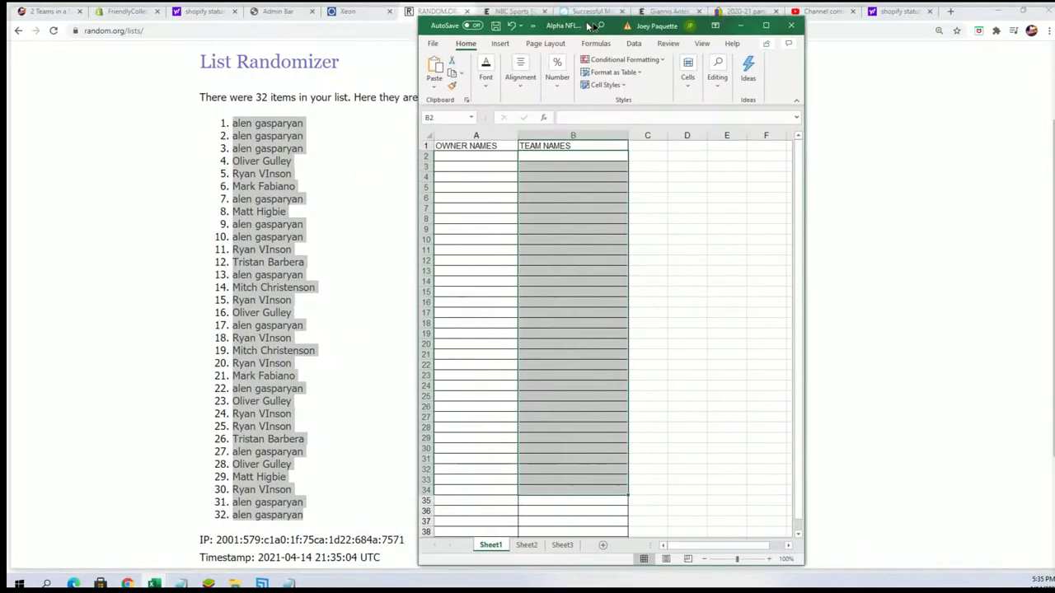
{"action": "left_click", "coordinate": [486, 154]}
{"action": "right_click", "coordinate": [486, 155]}
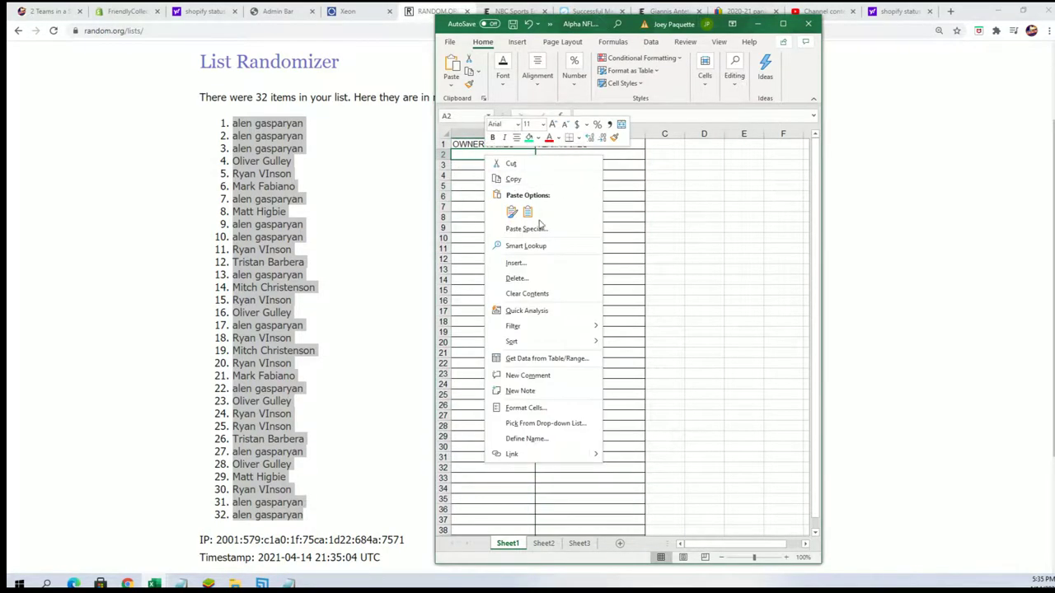
{"action": "left_click", "coordinate": [522, 228]}
{"action": "left_click", "coordinate": [437, 170]}
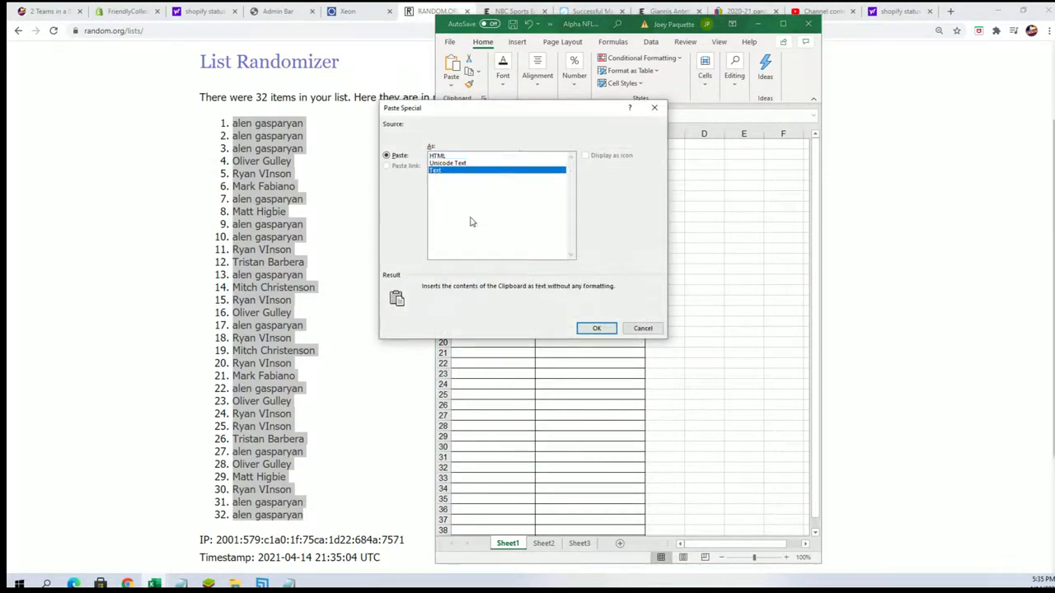
{"action": "left_click", "coordinate": [598, 328]}
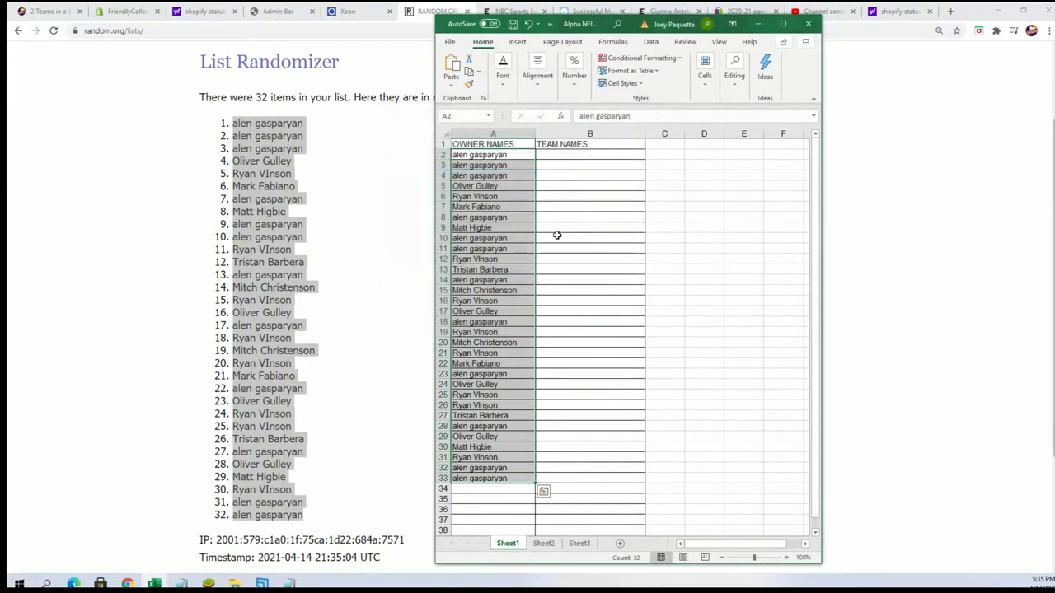
{"action": "left_click", "coordinate": [787, 557]}
{"action": "left_click", "coordinate": [787, 557]}
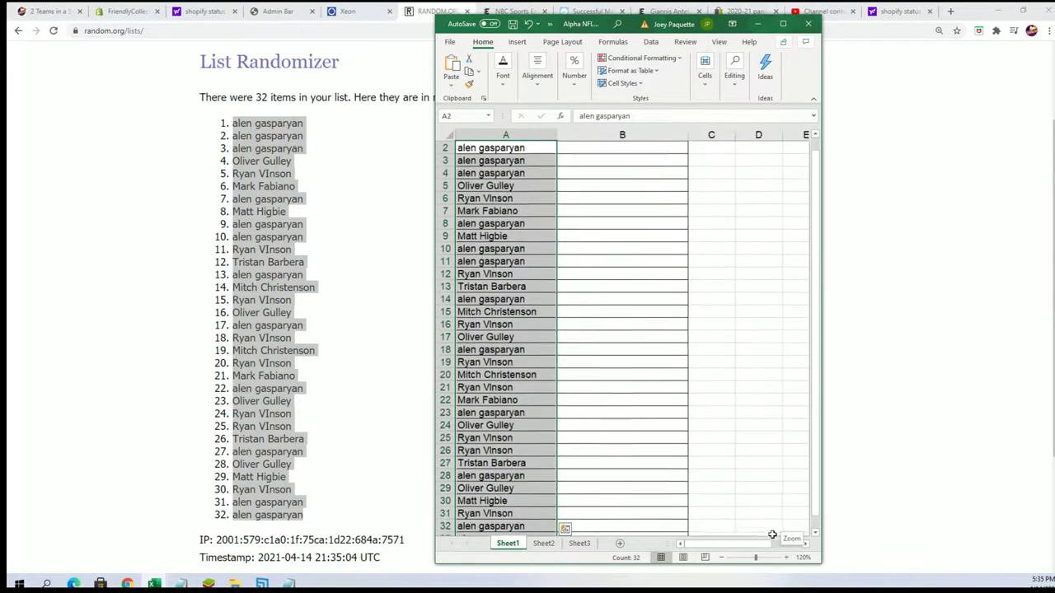
{"action": "left_click", "coordinate": [722, 558]}
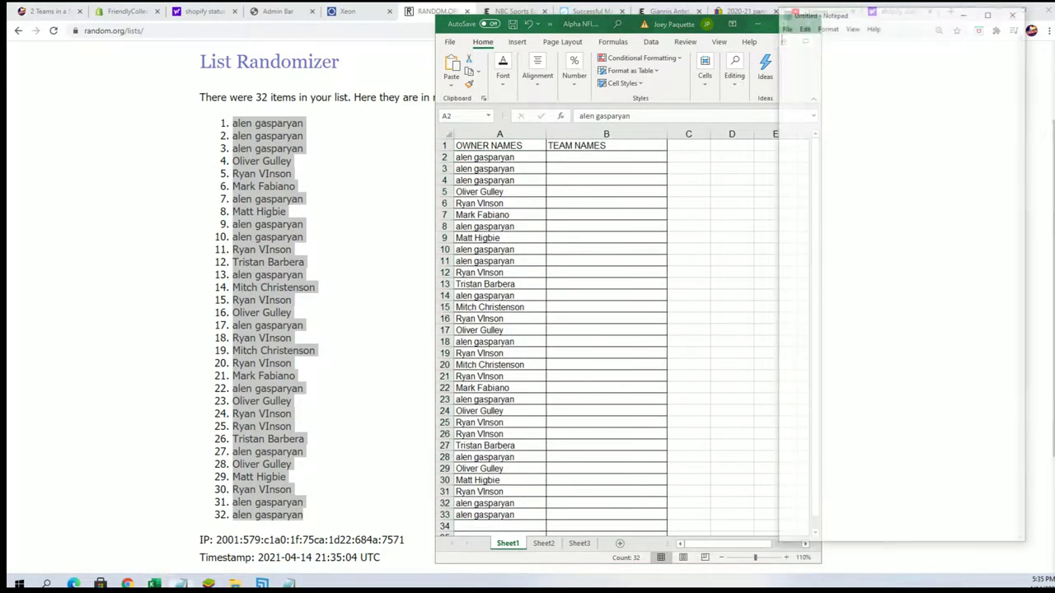
- Close the empty Notepad and select the product ID 20SELECTFB192B in the list file
{"action": "key", "text": "alt+F4"}
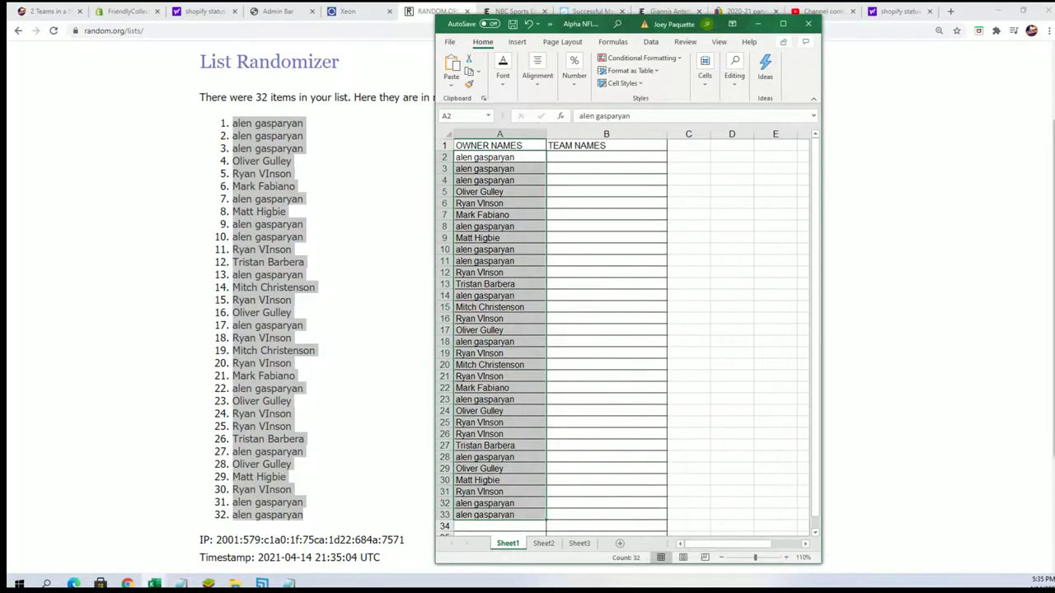
{"action": "key", "text": "alt+Tab"}
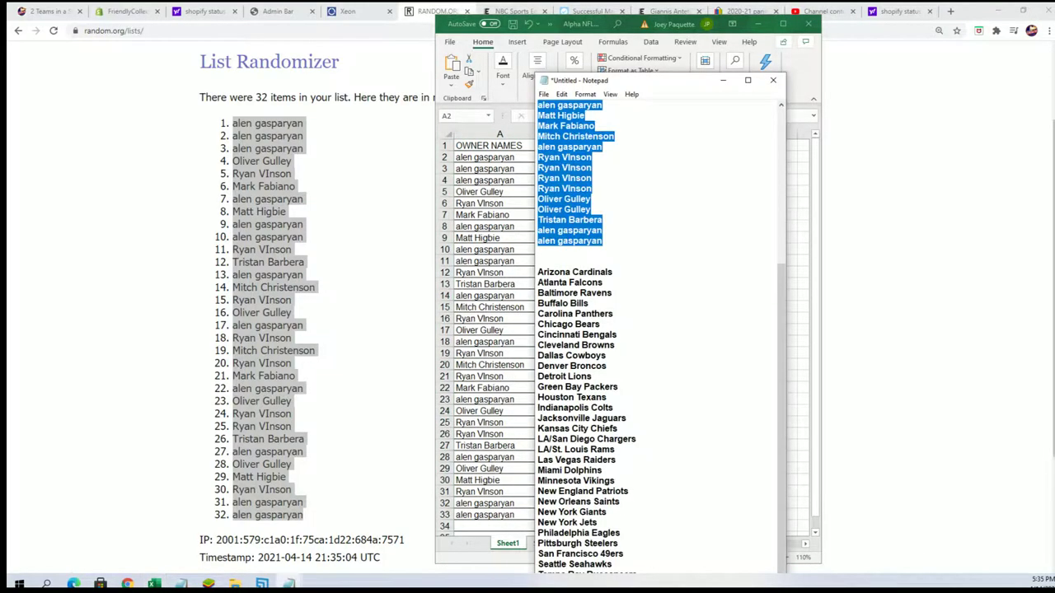
{"action": "scroll", "coordinate": [657, 326], "scroll_direction": "up", "scroll_amount": 7}
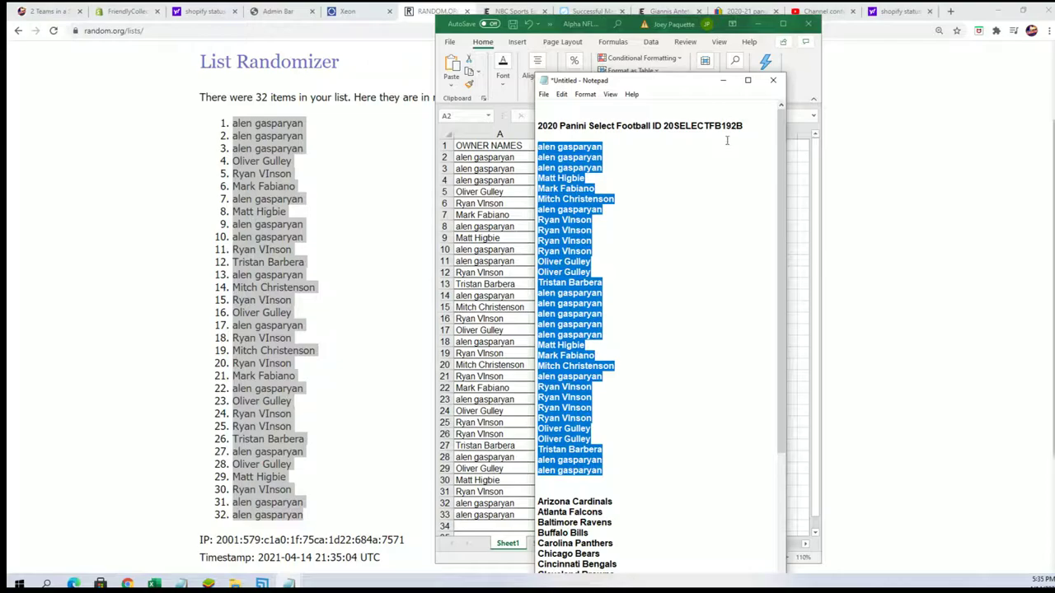
{"action": "left_click_drag", "start_coordinate": [746, 126], "coordinate": [668, 126]}
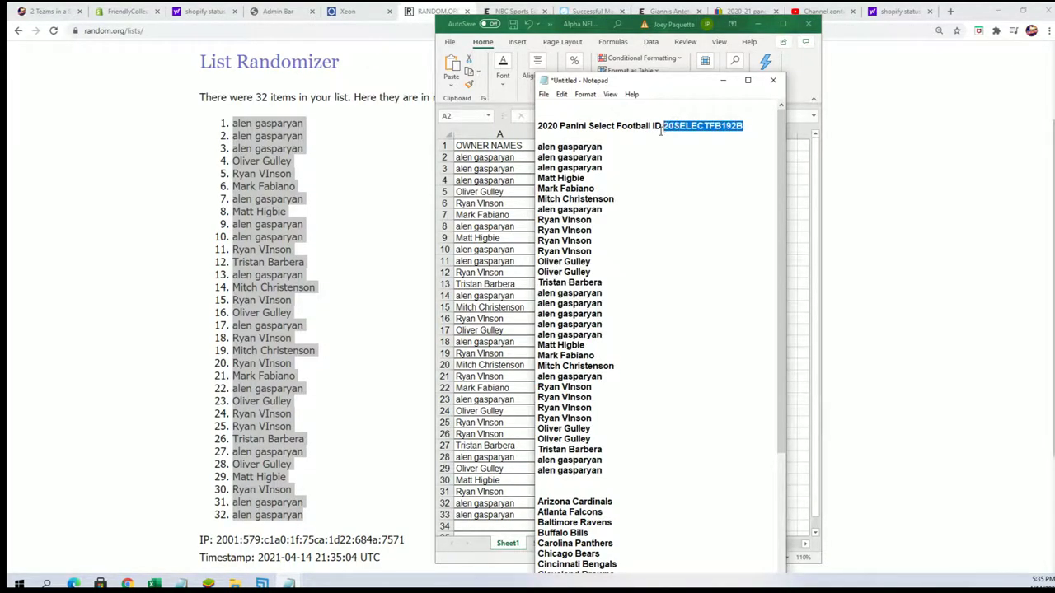
{"action": "left_click_drag", "start_coordinate": [738, 125], "coordinate": [674, 126]}
{"action": "left_click_drag", "start_coordinate": [745, 125], "coordinate": [661, 125]}
{"action": "mouse_move", "coordinate": [606, 476]}
{"action": "left_mouse_down"}
{"action": "mouse_move", "coordinate": [544, 353]}
{"action": "mouse_move", "coordinate": [532, 169]}
{"action": "mouse_move", "coordinate": [511, 162]}
{"action": "left_mouse_up"}
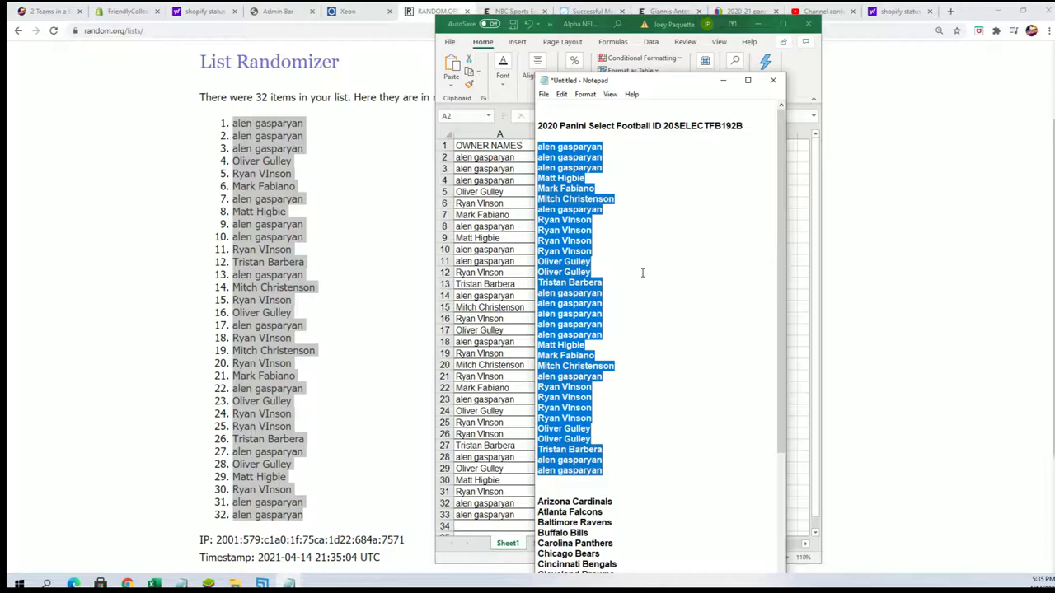
{"action": "left_click", "coordinate": [676, 331]}
- Copy the full list of 32 NFL team names from Notepad
{"action": "scroll", "coordinate": [675, 331], "scroll_direction": "down", "scroll_amount": 7}
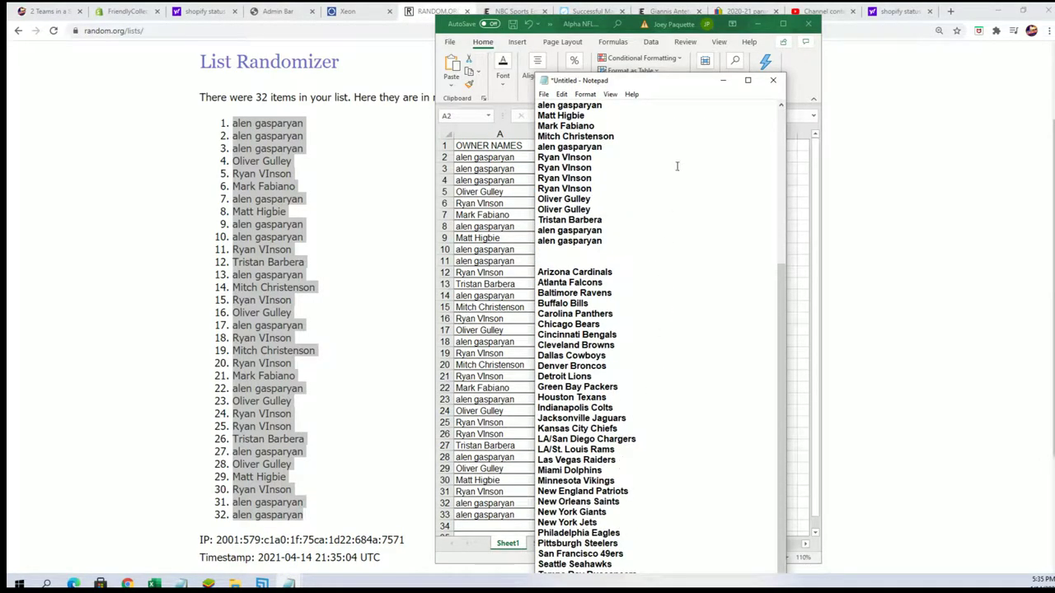
{"action": "left_click_drag", "start_coordinate": [663, 75], "coordinate": [664, 2]}
{"action": "scroll", "coordinate": [653, 523], "scroll_direction": "down", "scroll_amount": 1}
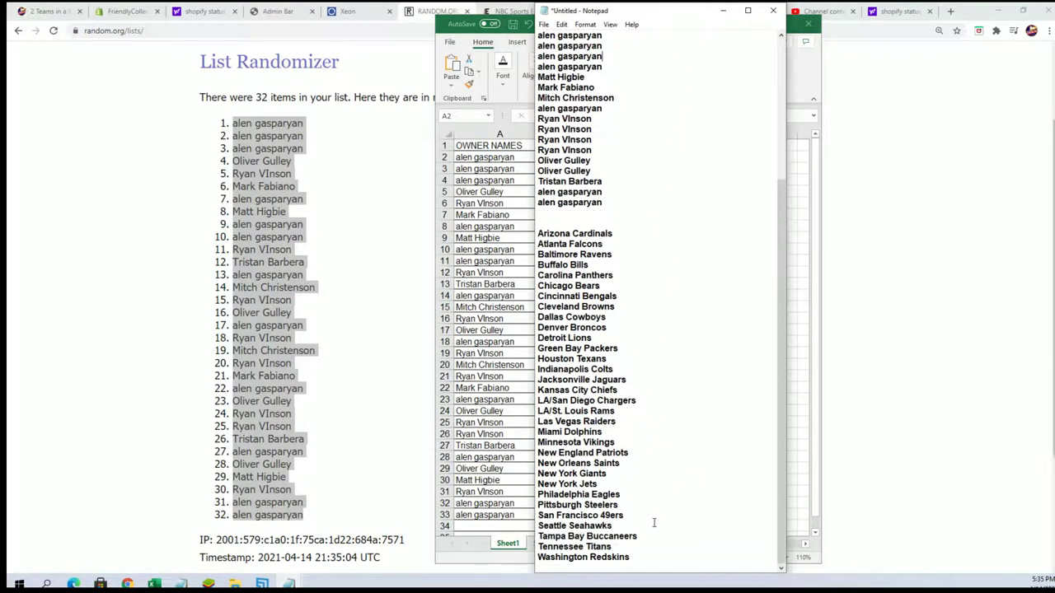
{"action": "mouse_move", "coordinate": [632, 559]}
{"action": "left_mouse_down"}
{"action": "mouse_move", "coordinate": [540, 378]}
{"action": "mouse_move", "coordinate": [538, 233]}
{"action": "left_mouse_up"}
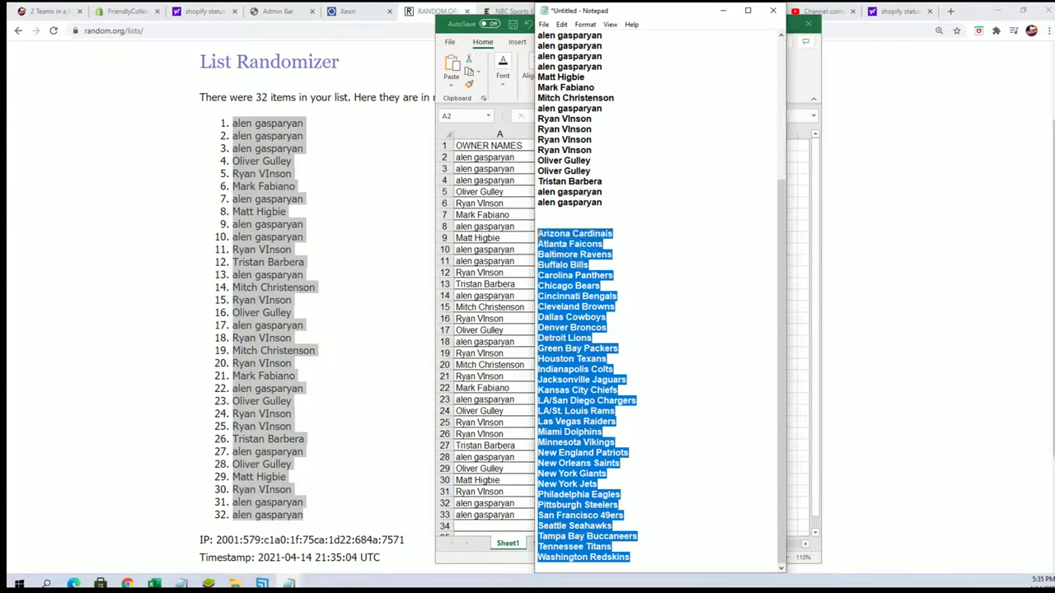
{"action": "right_click", "coordinate": [559, 250]}
{"action": "left_click", "coordinate": [587, 283]}
- Paste the NFL team names into a fresh List Randomizer form
{"action": "left_click", "coordinate": [230, 200]}
{"action": "scroll", "coordinate": [321, 161], "scroll_direction": "up", "scroll_amount": 2}
{"action": "mouse_move", "coordinate": [395, 68]}
{"action": "left_click", "coordinate": [408, 87]}
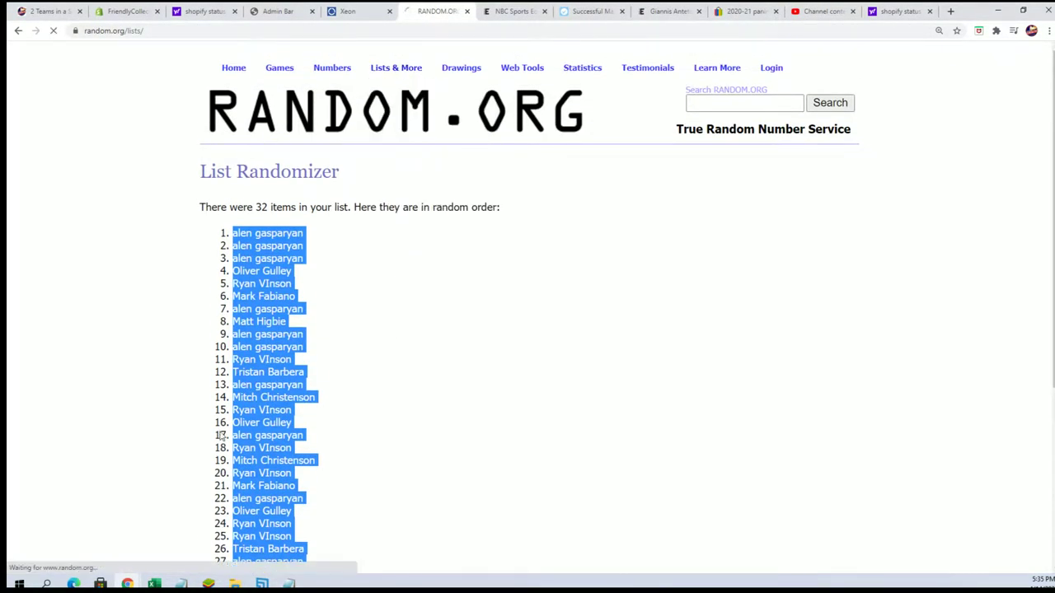
{"action": "scroll", "coordinate": [212, 433], "scroll_direction": "down", "scroll_amount": 1}
{"action": "left_click", "coordinate": [218, 257]}
{"action": "right_click", "coordinate": [225, 252]}
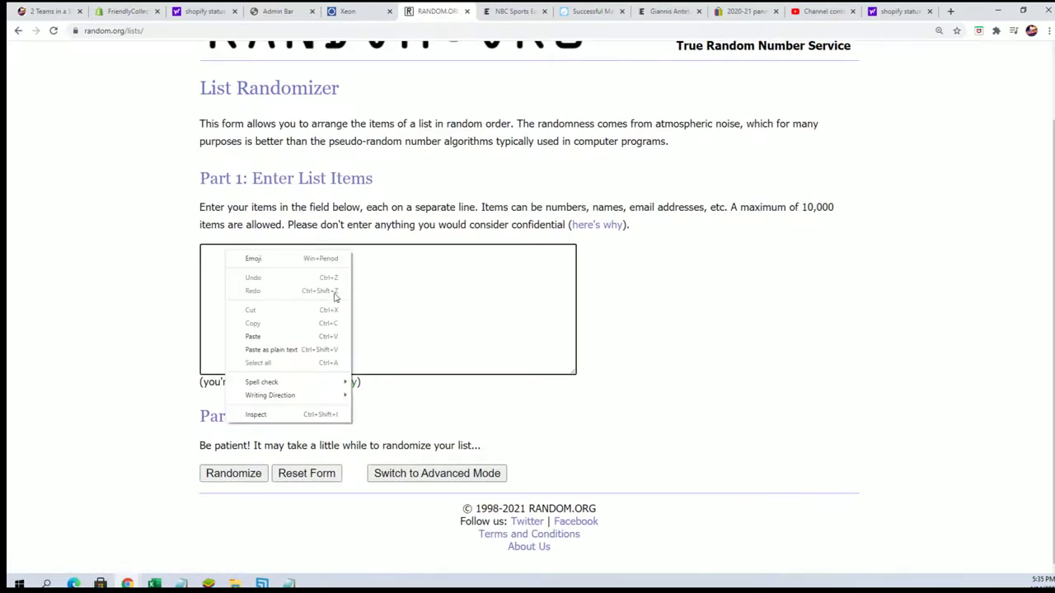
{"action": "left_click", "coordinate": [252, 337]}
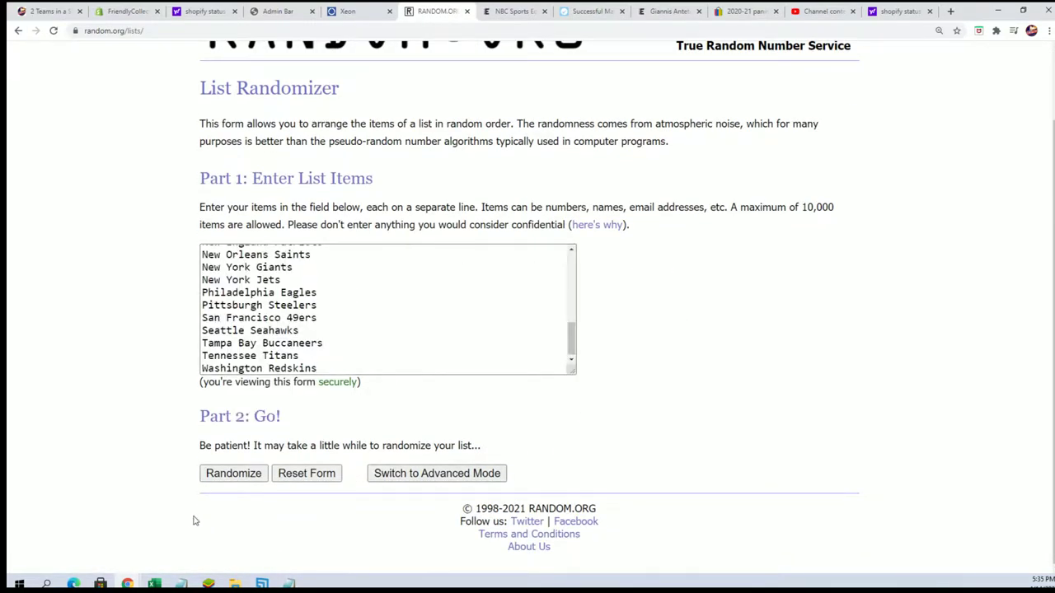
- Randomize the 32 teams and reshuffle them six more times
{"action": "left_click", "coordinate": [241, 474]}
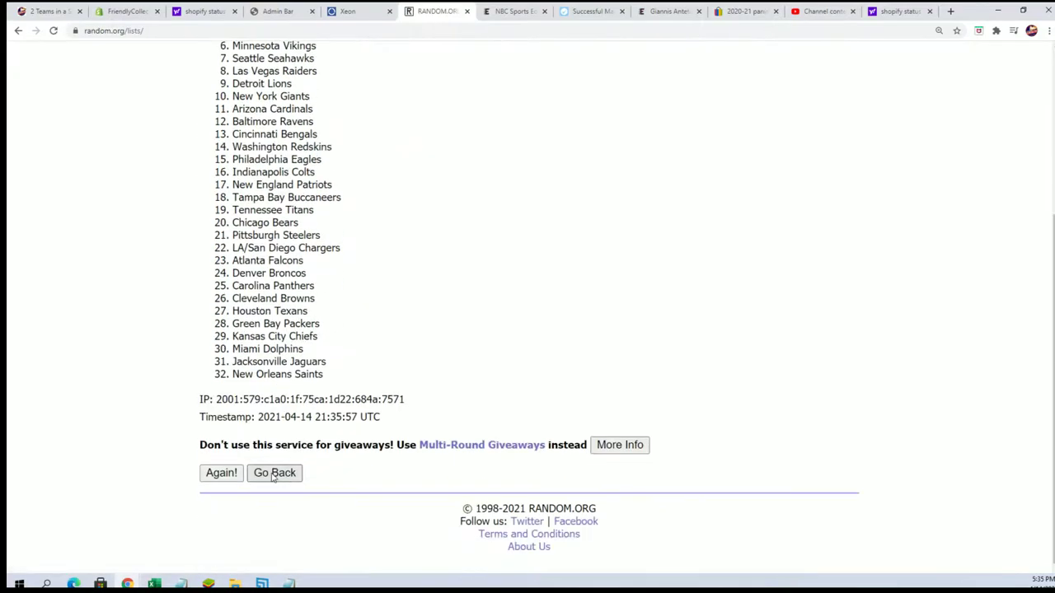
{"action": "left_click", "coordinate": [219, 475]}
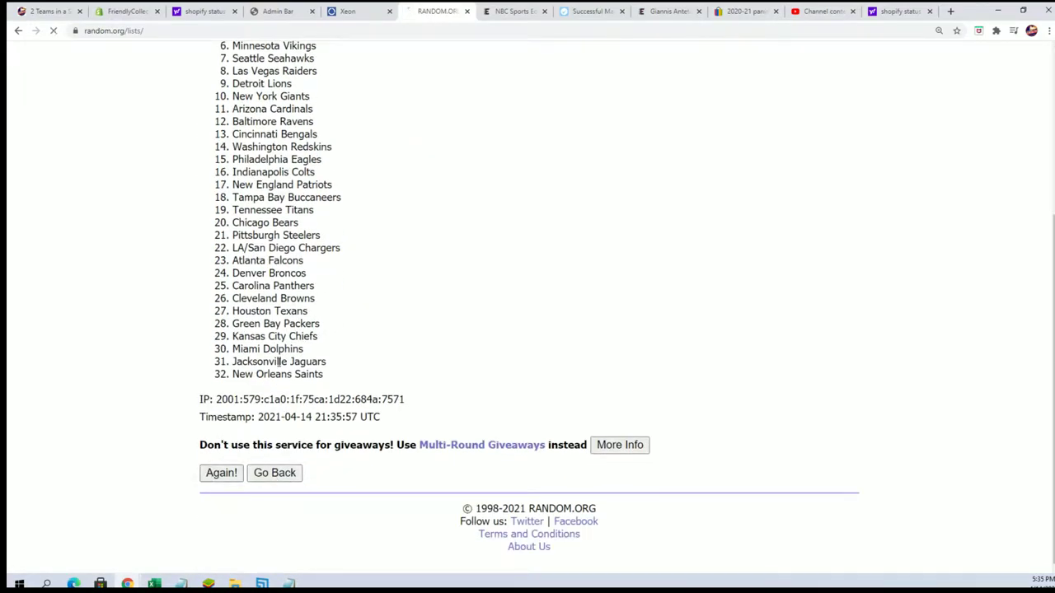
{"action": "left_click", "coordinate": [218, 478]}
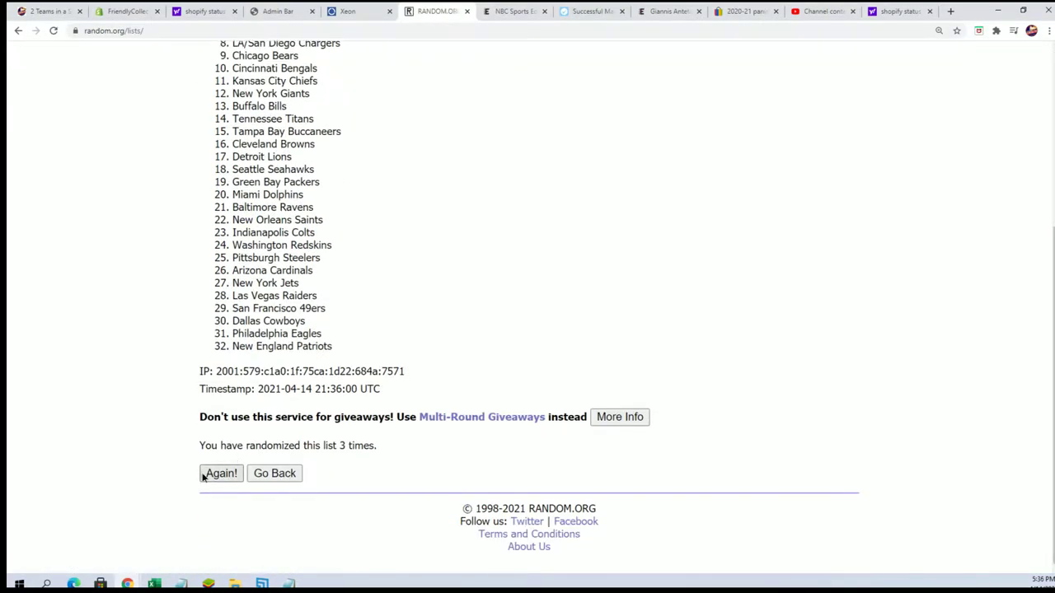
{"action": "left_click", "coordinate": [205, 475]}
{"action": "left_click", "coordinate": [219, 475]}
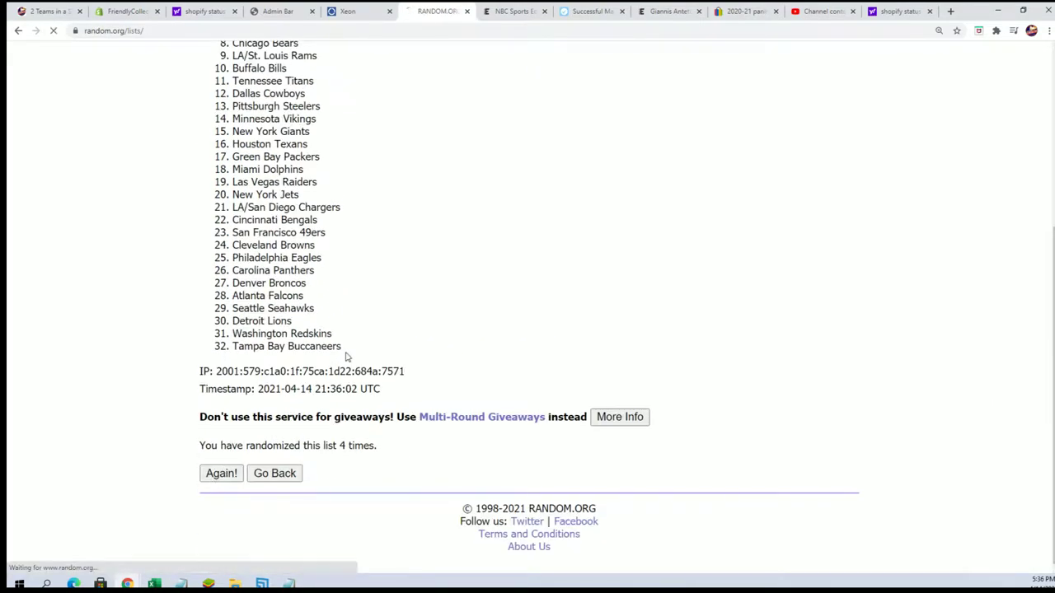
{"action": "scroll", "coordinate": [330, 370], "scroll_direction": "down", "scroll_amount": 6}
{"action": "left_click", "coordinate": [222, 480]}
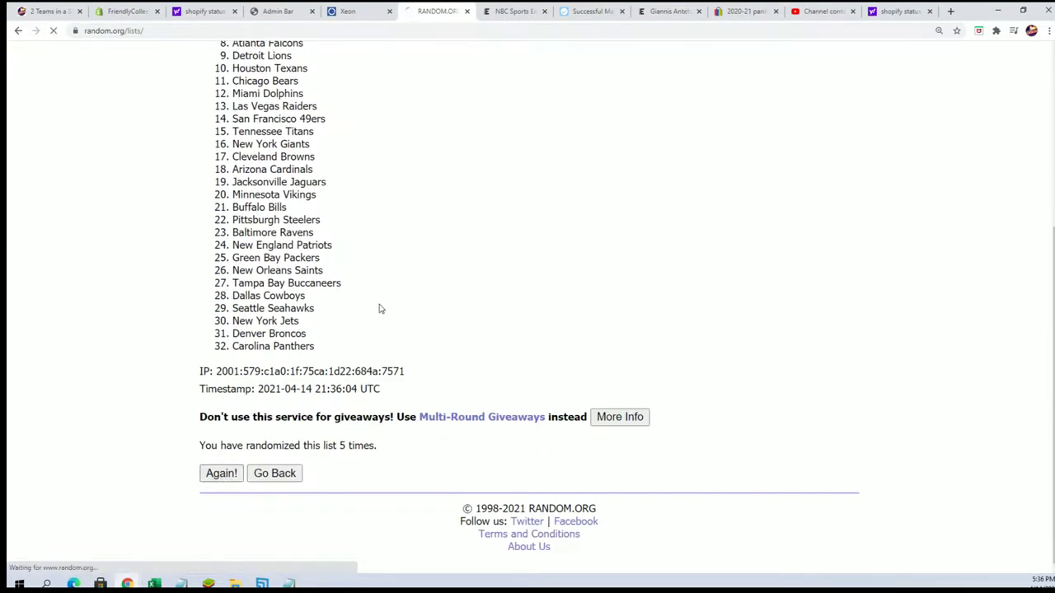
{"action": "scroll", "coordinate": [495, 379], "scroll_direction": "down", "scroll_amount": 4}
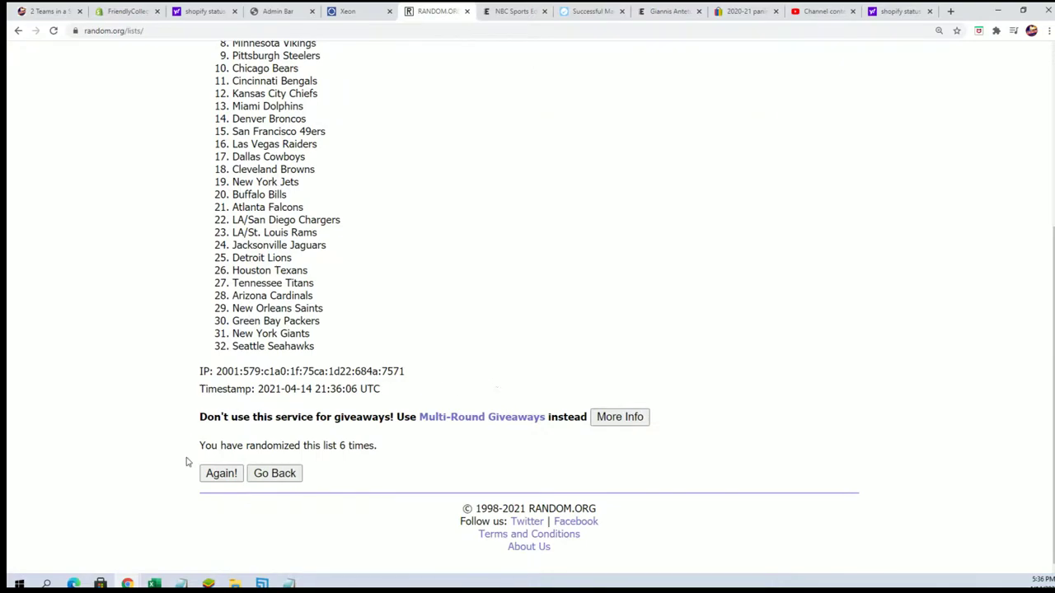
{"action": "left_click", "coordinate": [219, 474]}
{"action": "scroll", "coordinate": [330, 206], "scroll_direction": "down", "scroll_amount": 1}
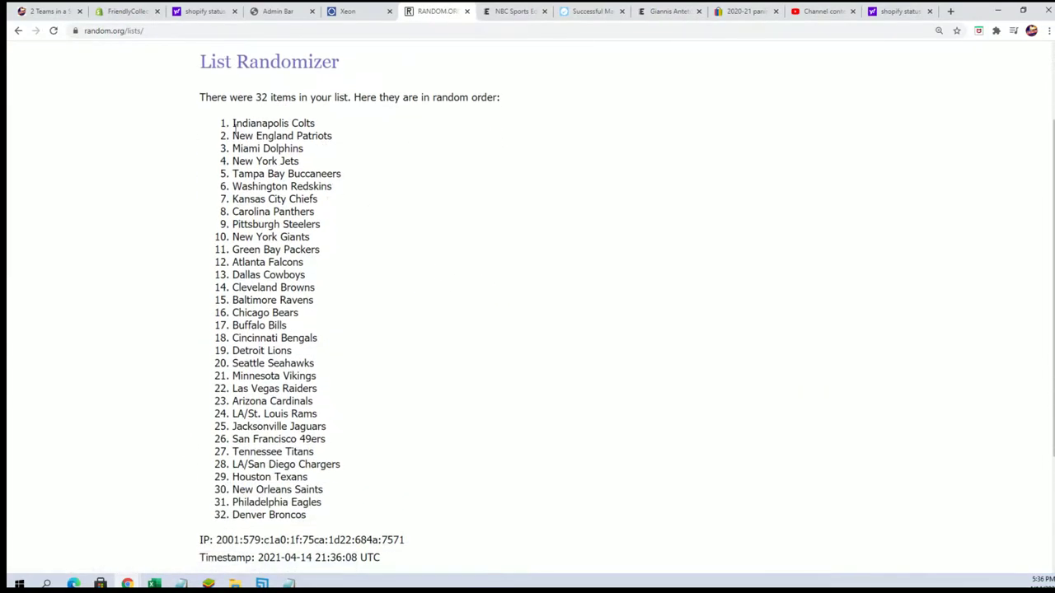
- Copy the final team order, Indianapolis Colts through Denver Broncos
{"action": "mouse_move", "coordinate": [234, 127]}
{"action": "left_mouse_down"}
{"action": "mouse_move", "coordinate": [317, 212]}
{"action": "mouse_move", "coordinate": [333, 513]}
{"action": "left_mouse_up"}
{"action": "right_click", "coordinate": [313, 474]}
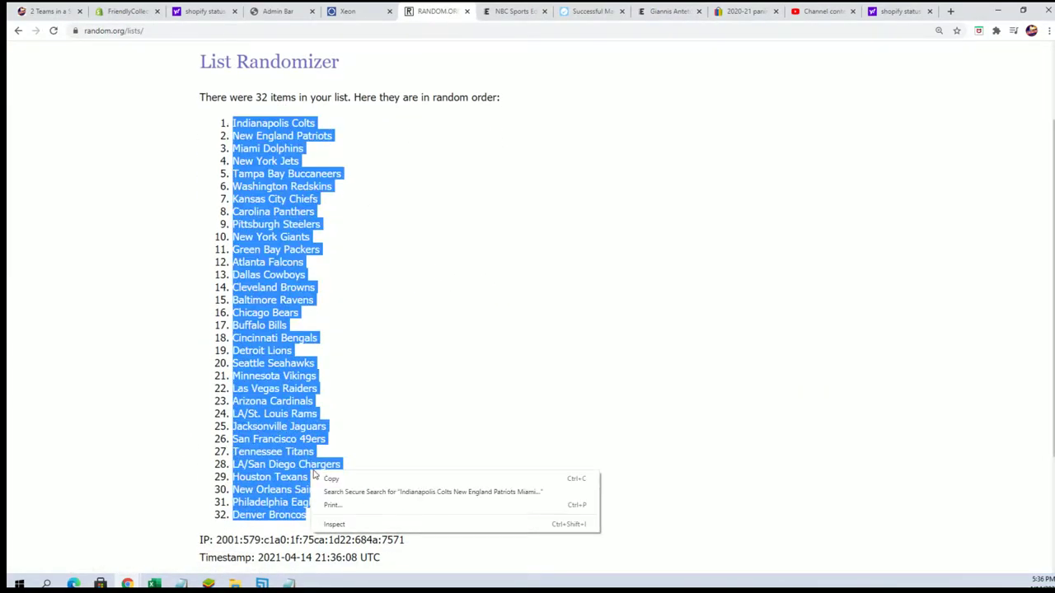
{"action": "left_click", "coordinate": [330, 478]}
{"action": "scroll", "coordinate": [440, 487], "scroll_direction": "down", "scroll_amount": 3}
{"action": "scroll", "coordinate": [368, 353], "scroll_direction": "up", "scroll_amount": 3}
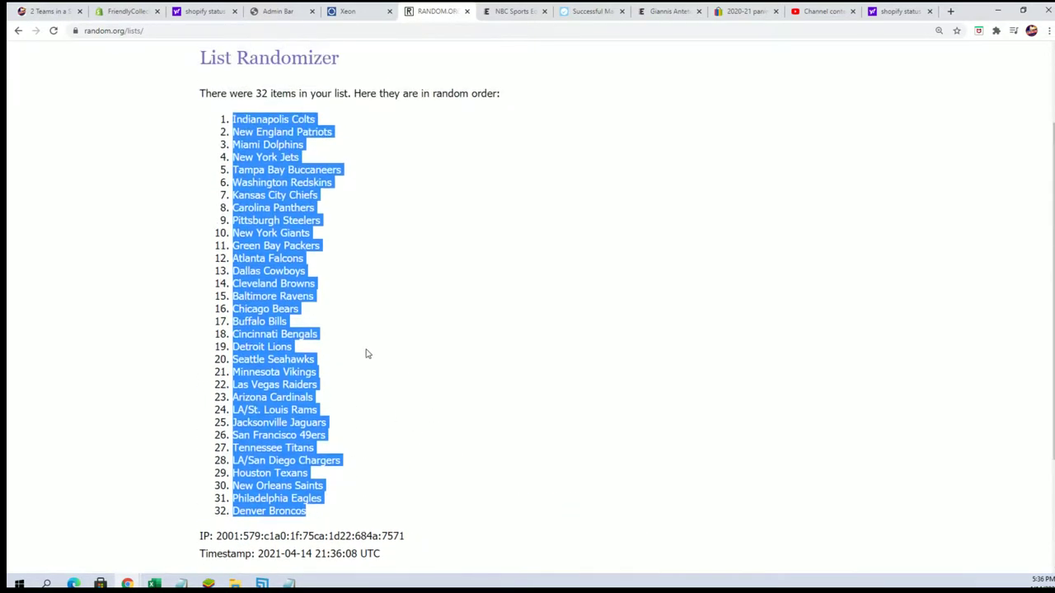
{"action": "key", "text": "super"}
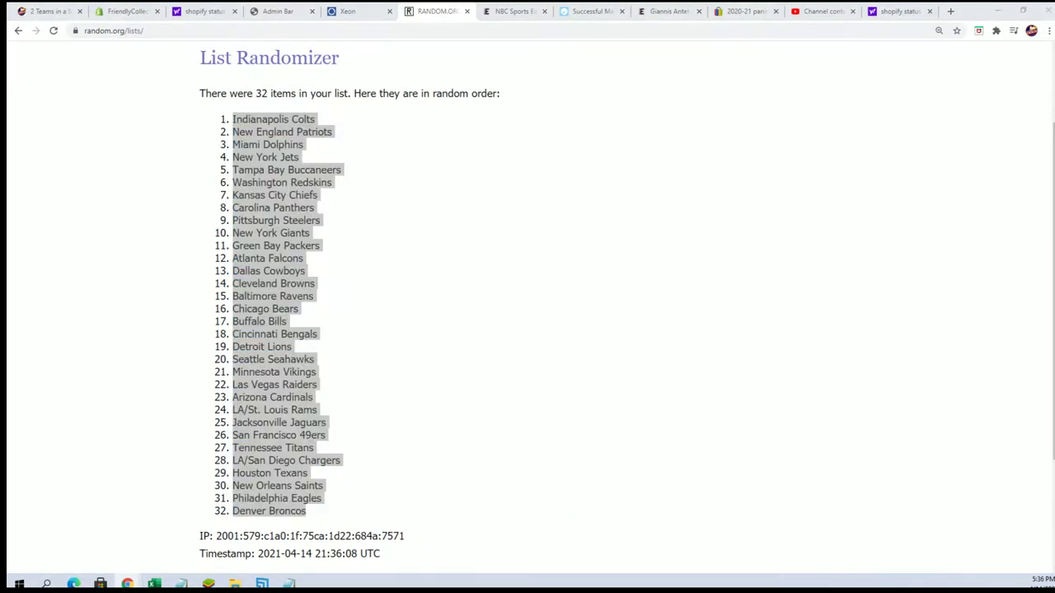
- Paste Special the shuffled teams as Text into B2, filling B2–B33 beside the owners
{"action": "left_click", "coordinate": [154, 584]}
{"action": "right_click", "coordinate": [568, 157]}
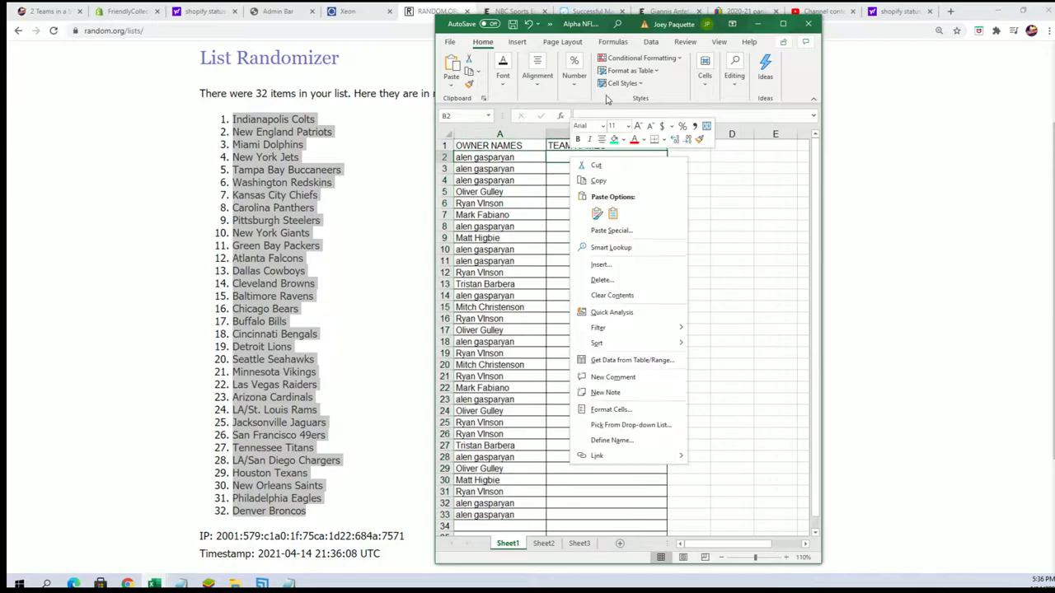
{"action": "left_click", "coordinate": [597, 231]}
{"action": "left_click", "coordinate": [506, 173]}
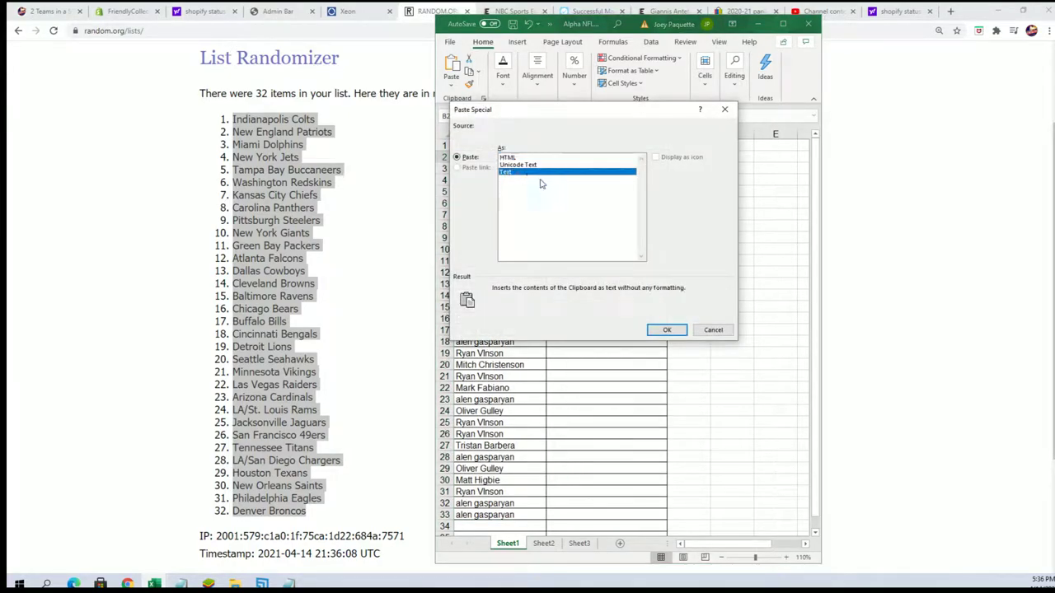
{"action": "left_click", "coordinate": [665, 329]}
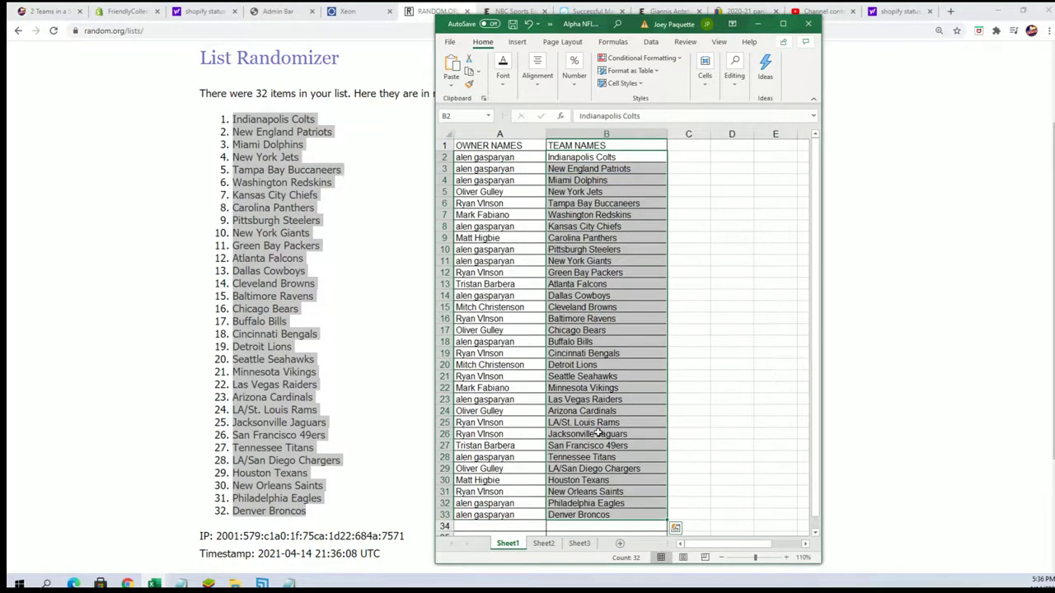
{"action": "left_click", "coordinate": [534, 503]}
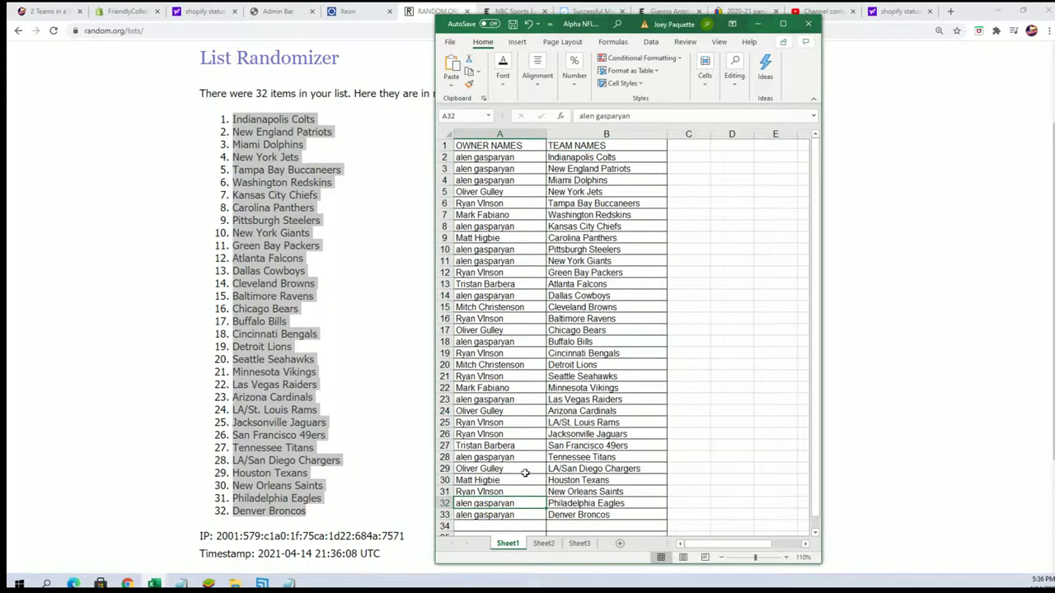
{"action": "left_click", "coordinate": [530, 468]}
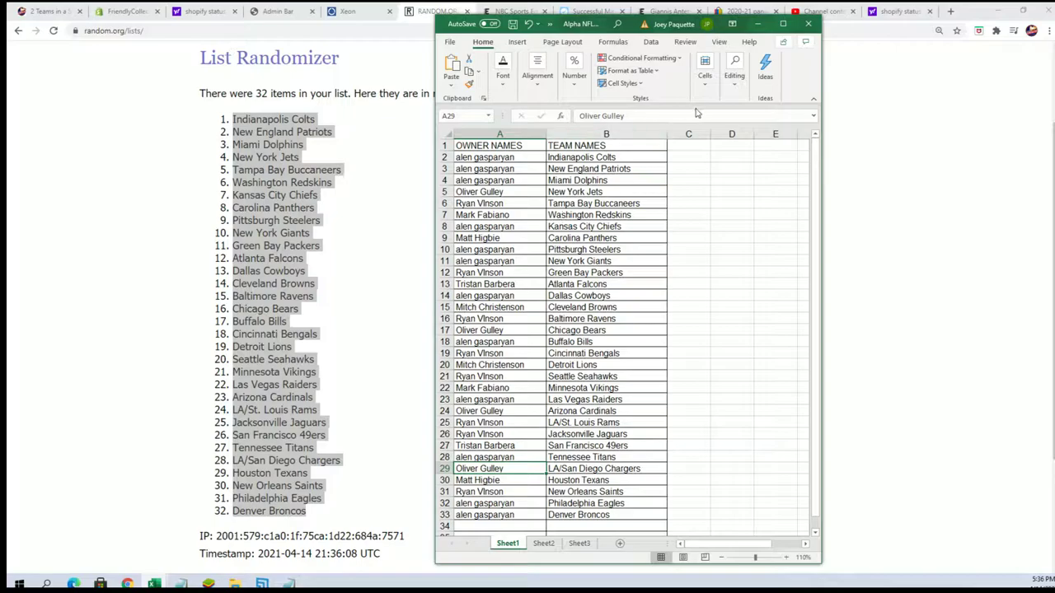
- Sort B2:B33 A to Z with the selection expanded, putting Arizona Cardinals first
{"action": "left_click", "coordinate": [782, 23]}
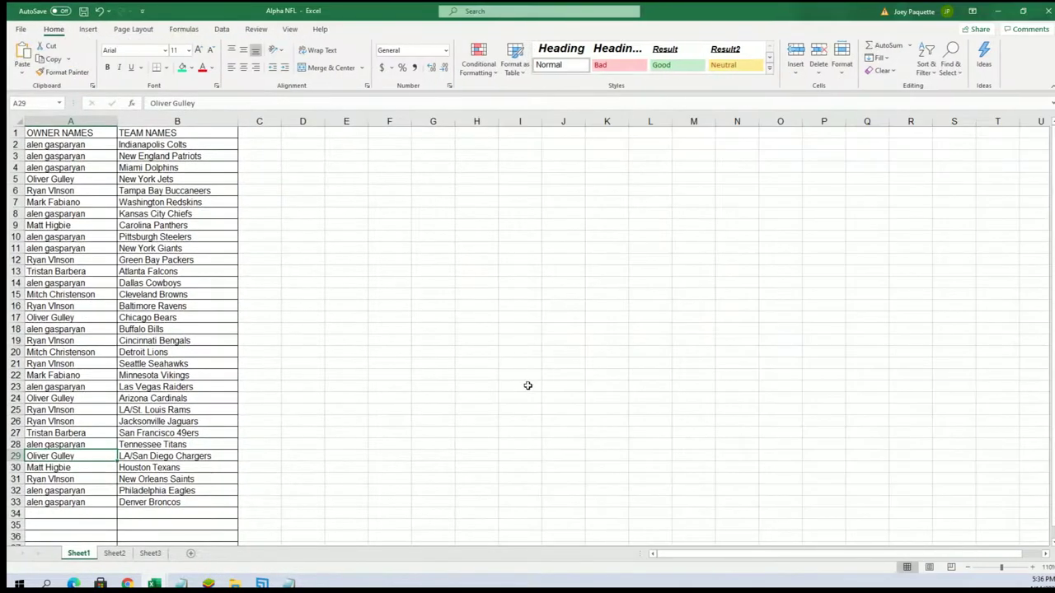
{"action": "left_click", "coordinate": [1033, 567]}
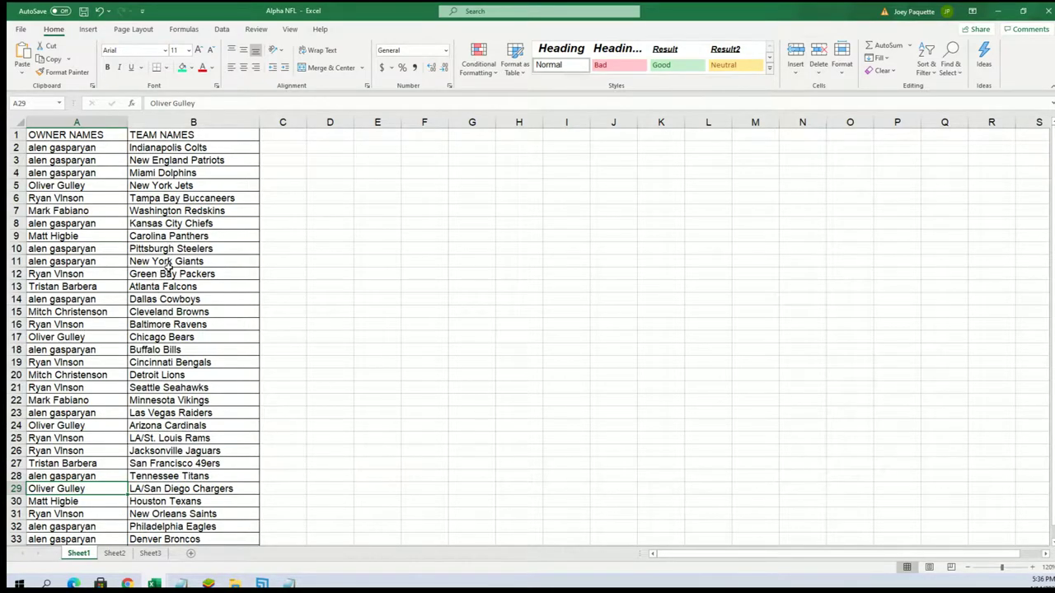
{"action": "left_click", "coordinate": [108, 363]}
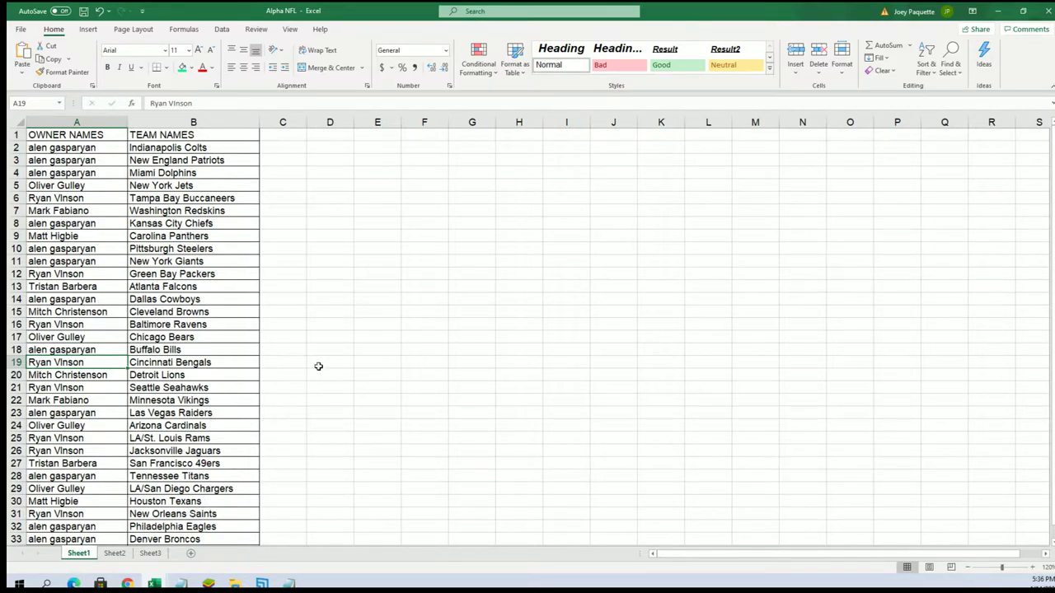
{"action": "mouse_move", "coordinate": [161, 148]}
{"action": "left_mouse_down"}
{"action": "mouse_move", "coordinate": [189, 350]}
{"action": "mouse_move", "coordinate": [190, 511]}
{"action": "mouse_move", "coordinate": [268, 540]}
{"action": "left_mouse_up"}
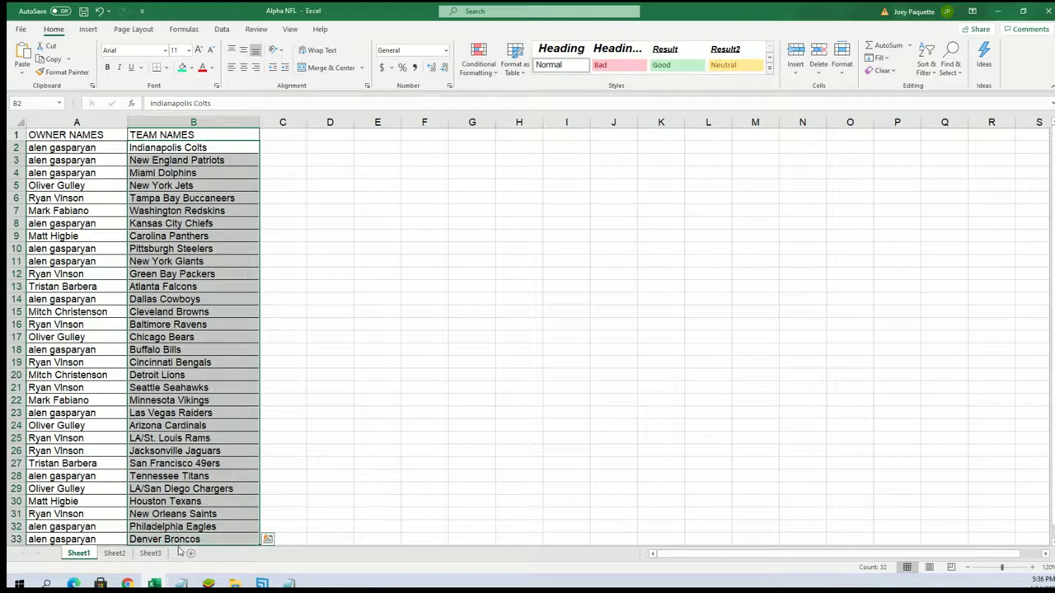
{"action": "left_click", "coordinate": [926, 64]}
{"action": "left_click", "coordinate": [956, 102]}
{"action": "left_click", "coordinate": [978, 318]}
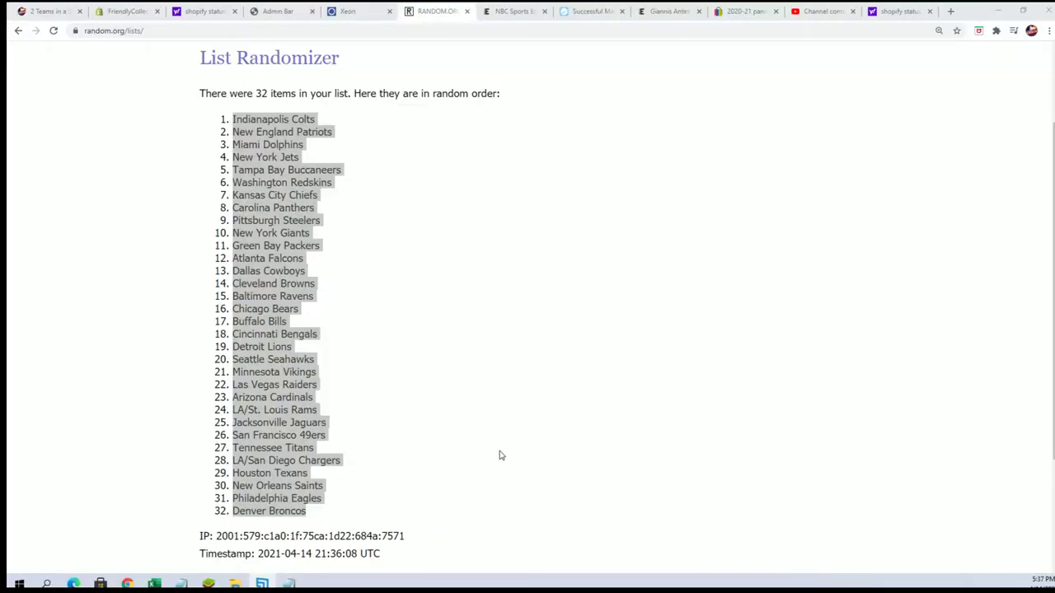
- Open a fresh List Randomizer form and enter 1, 2, 3, 4 on separate lines
{"action": "scroll", "coordinate": [499, 455], "scroll_direction": "up", "scroll_amount": 3}
{"action": "mouse_move", "coordinate": [384, 78]}
{"action": "left_click", "coordinate": [384, 99]}
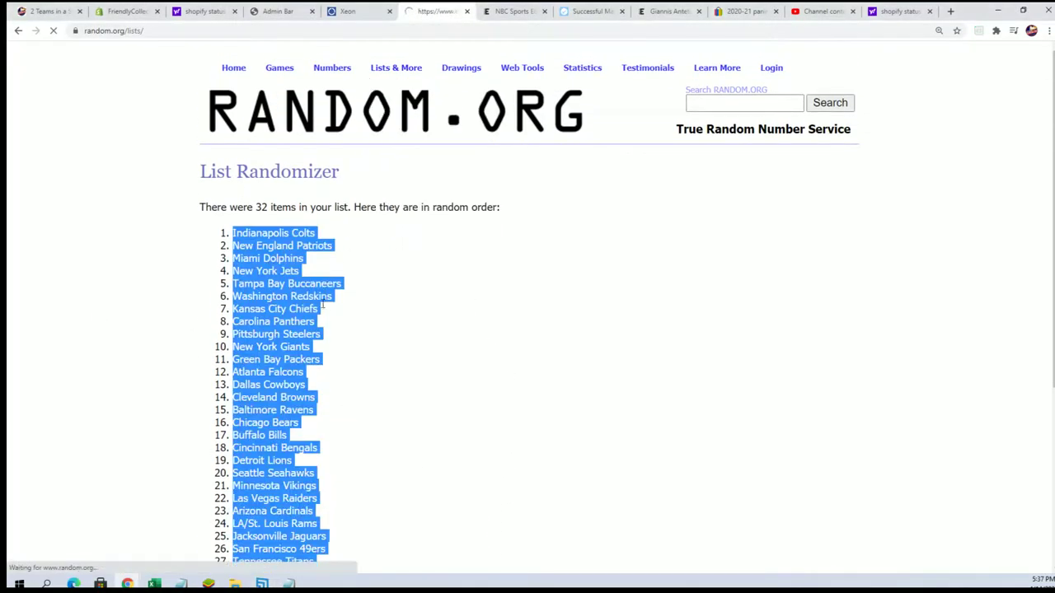
{"action": "left_click", "coordinate": [303, 342]}
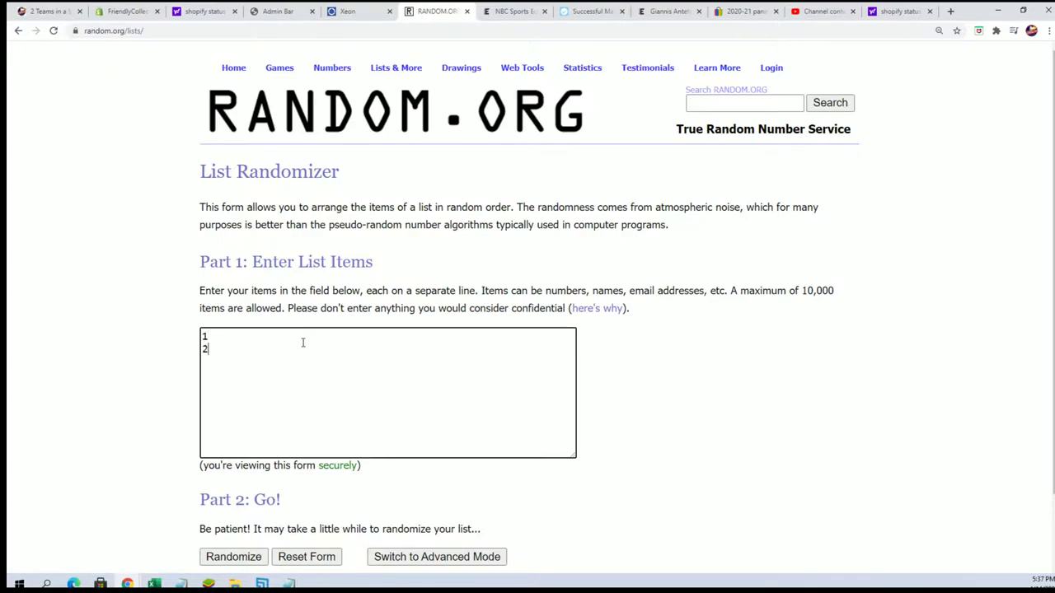
{"action": "type", "text": "3 4"}
{"action": "scroll", "coordinate": [688, 407], "scroll_direction": "down", "scroll_amount": 1}
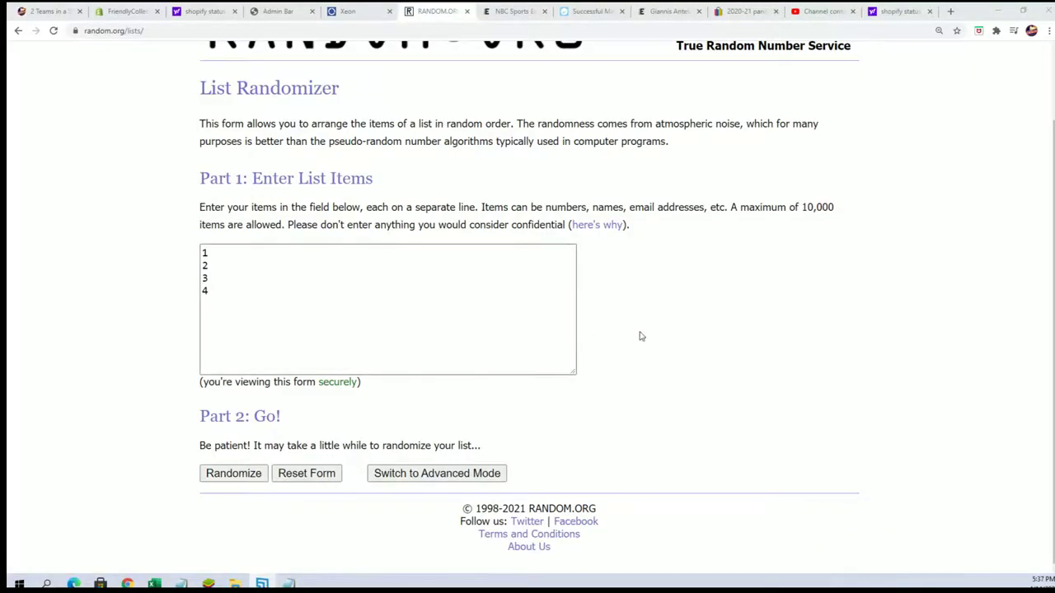
- Randomize the 1–4 list repeatedly to reach 2, 1, 3, 4, highlighting the top 2
{"action": "left_click", "coordinate": [239, 473]}
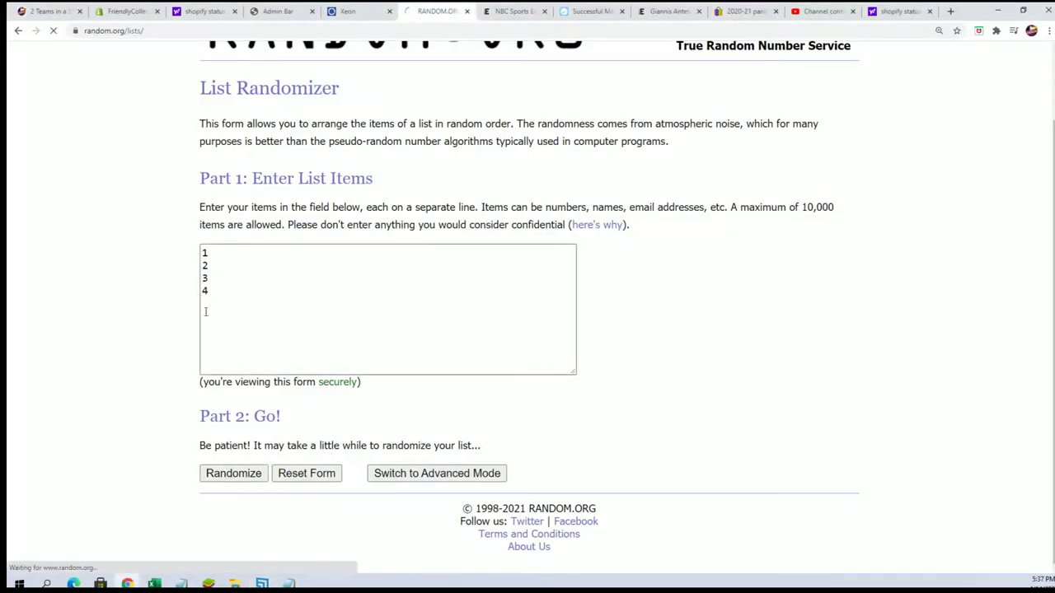
{"action": "left_click", "coordinate": [227, 369]}
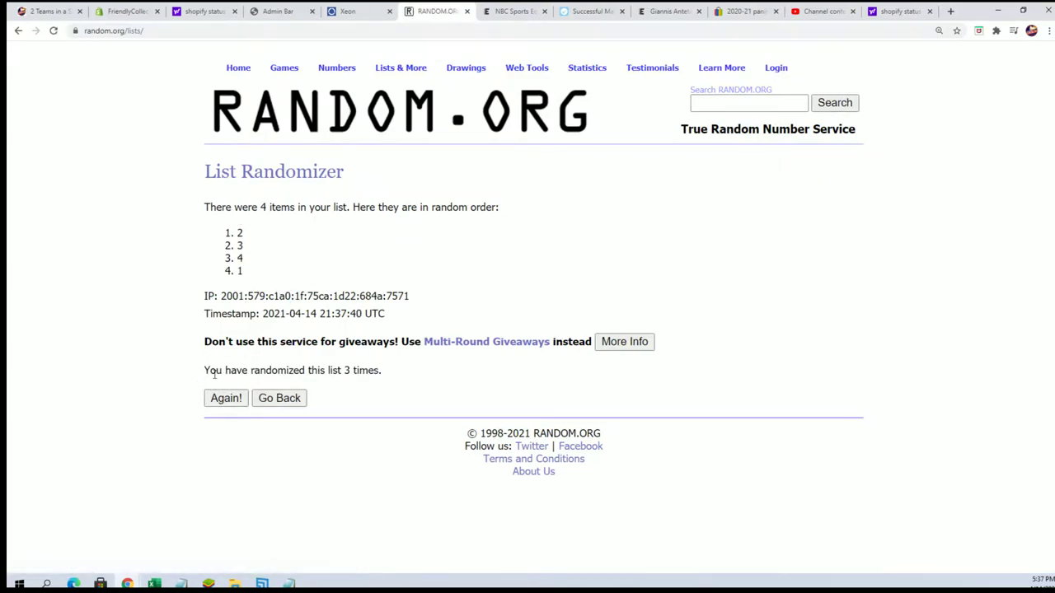
{"action": "left_click", "coordinate": [219, 401]}
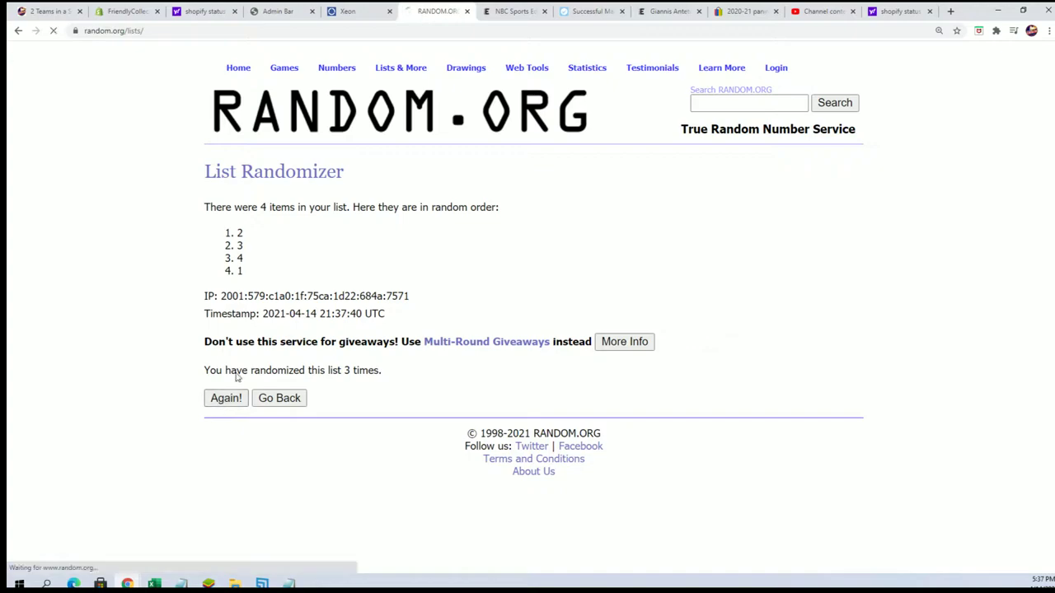
{"action": "key", "text": "Return"}
{"action": "left_click", "coordinate": [224, 399]}
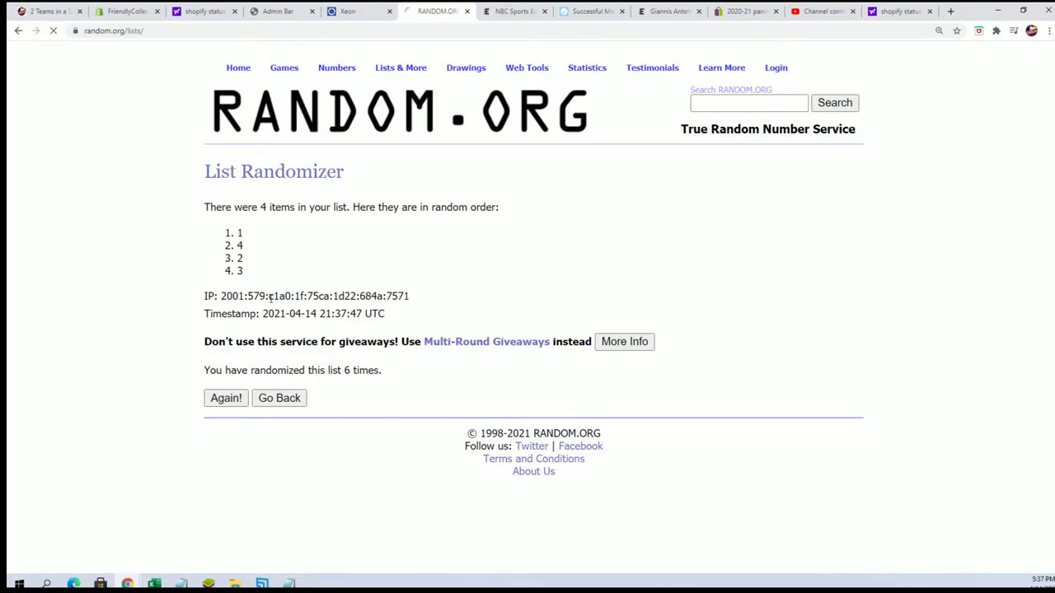
{"action": "double_click", "coordinate": [240, 233]}
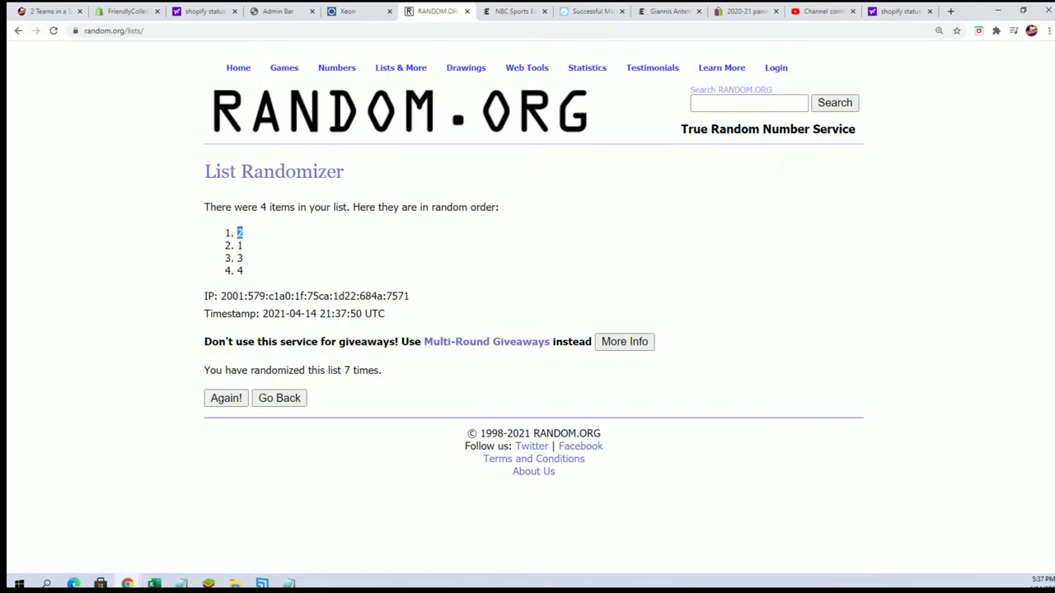